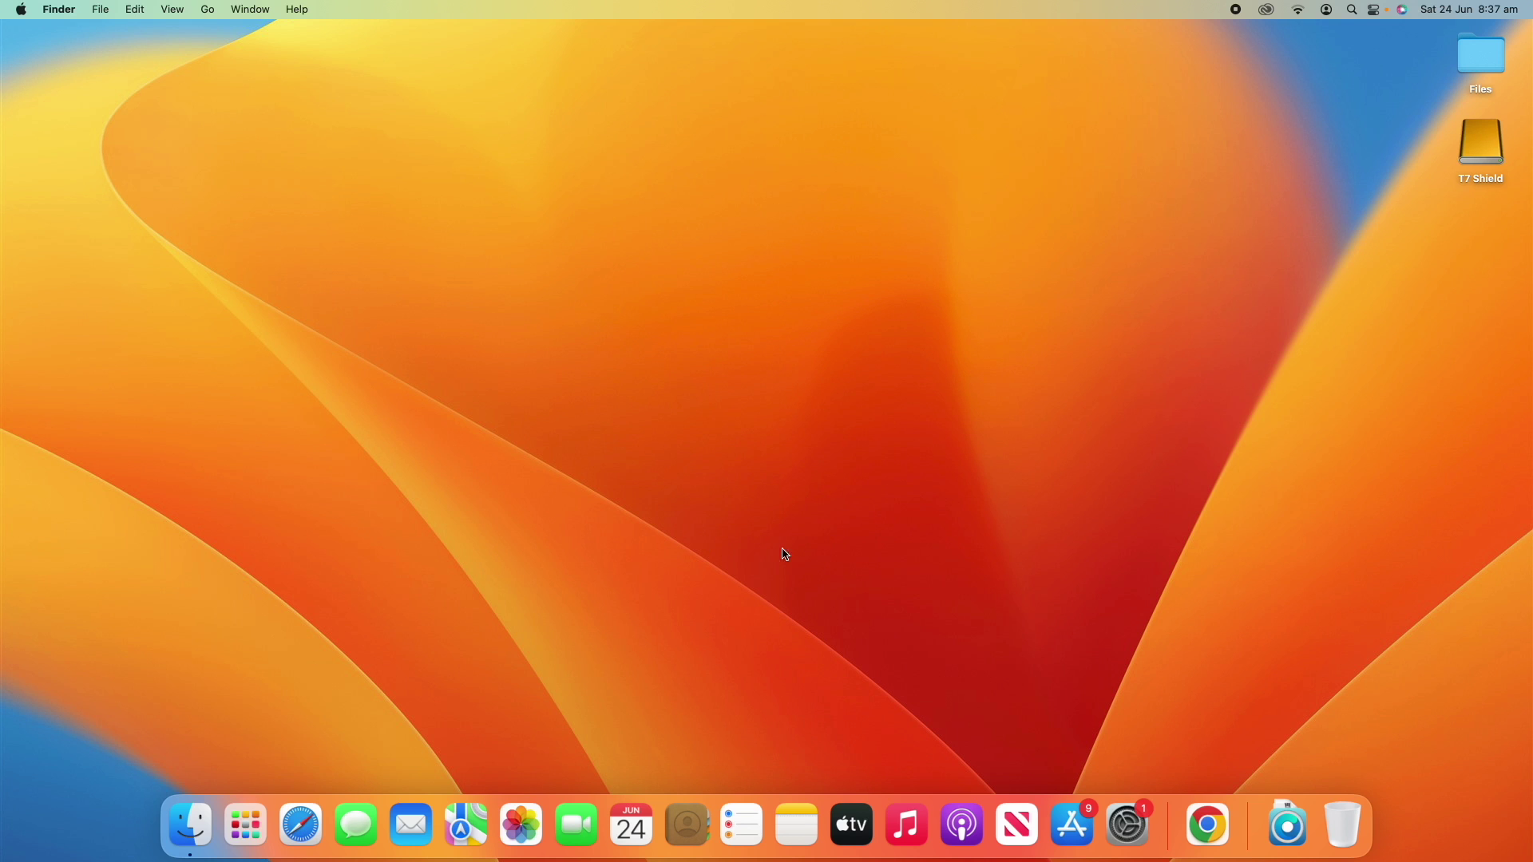
Launch Google Chrome and load youtube.com in the browser window.
click(1214, 825)
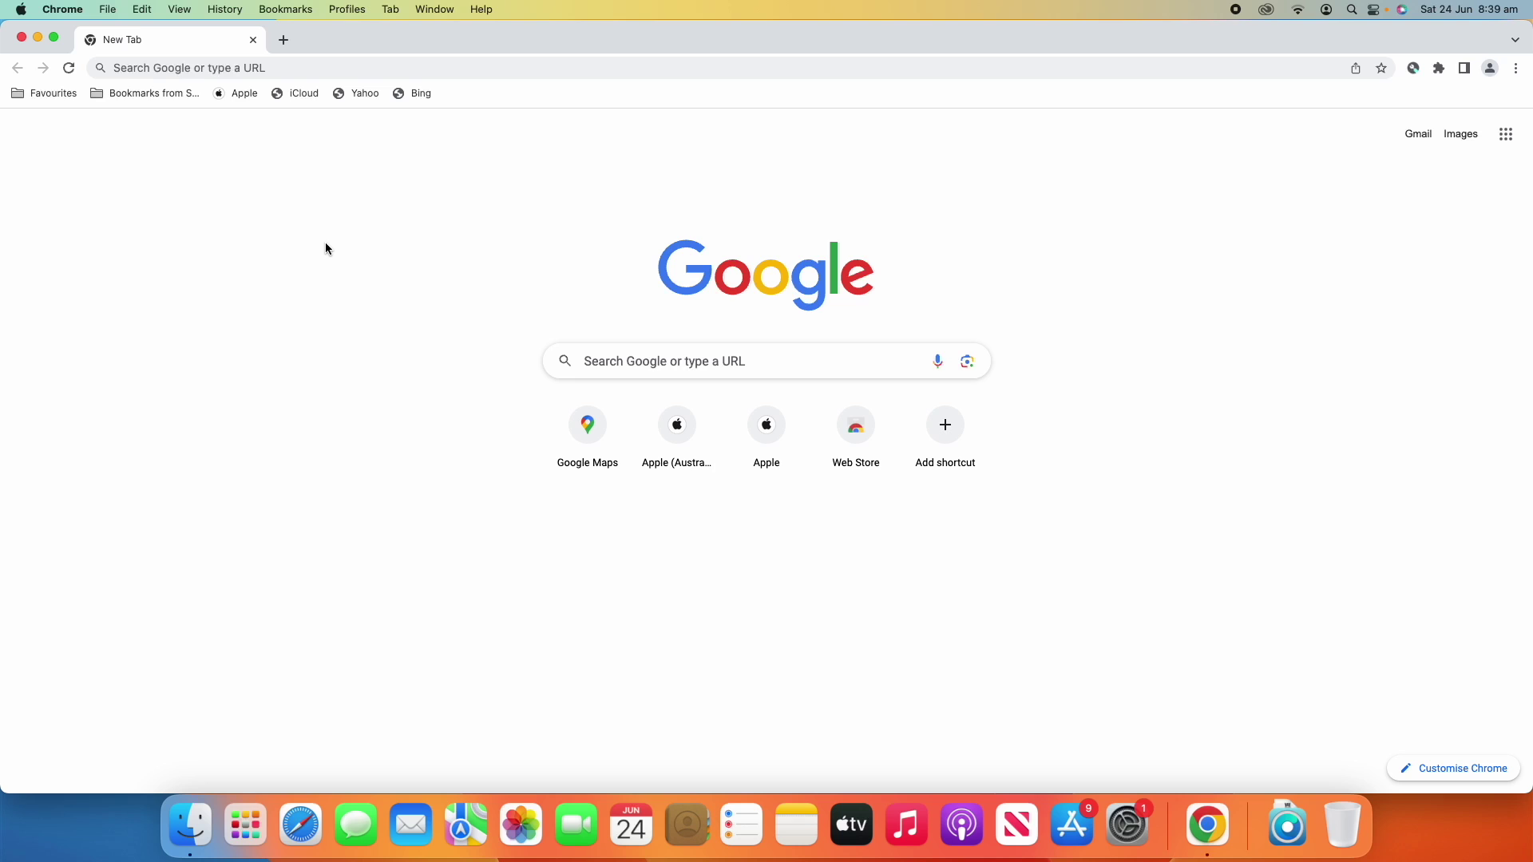
click(291, 64)
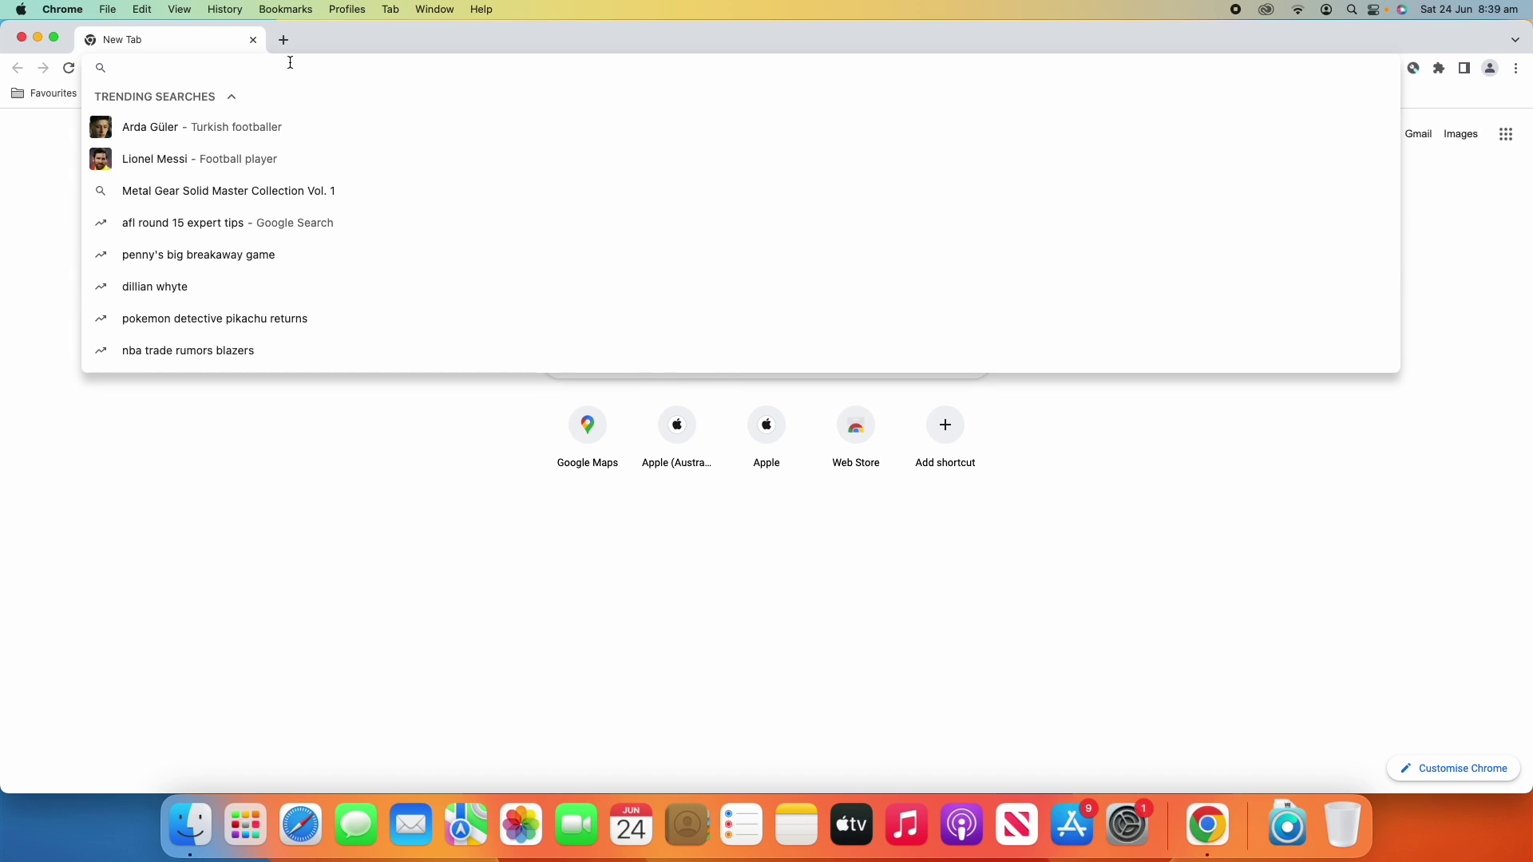
text(youtube.)
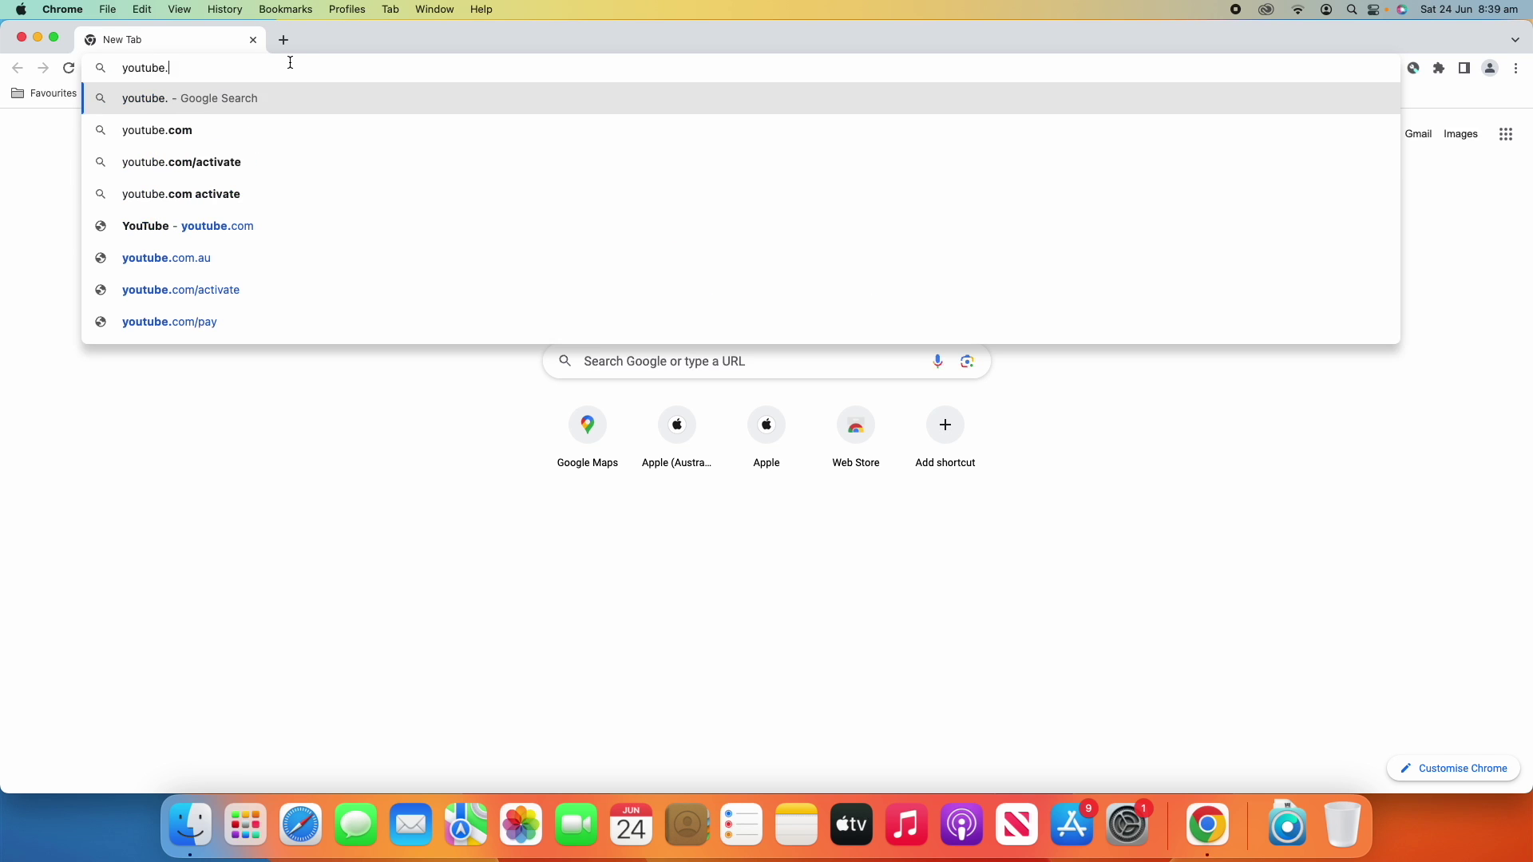
text(com)
key(Return)
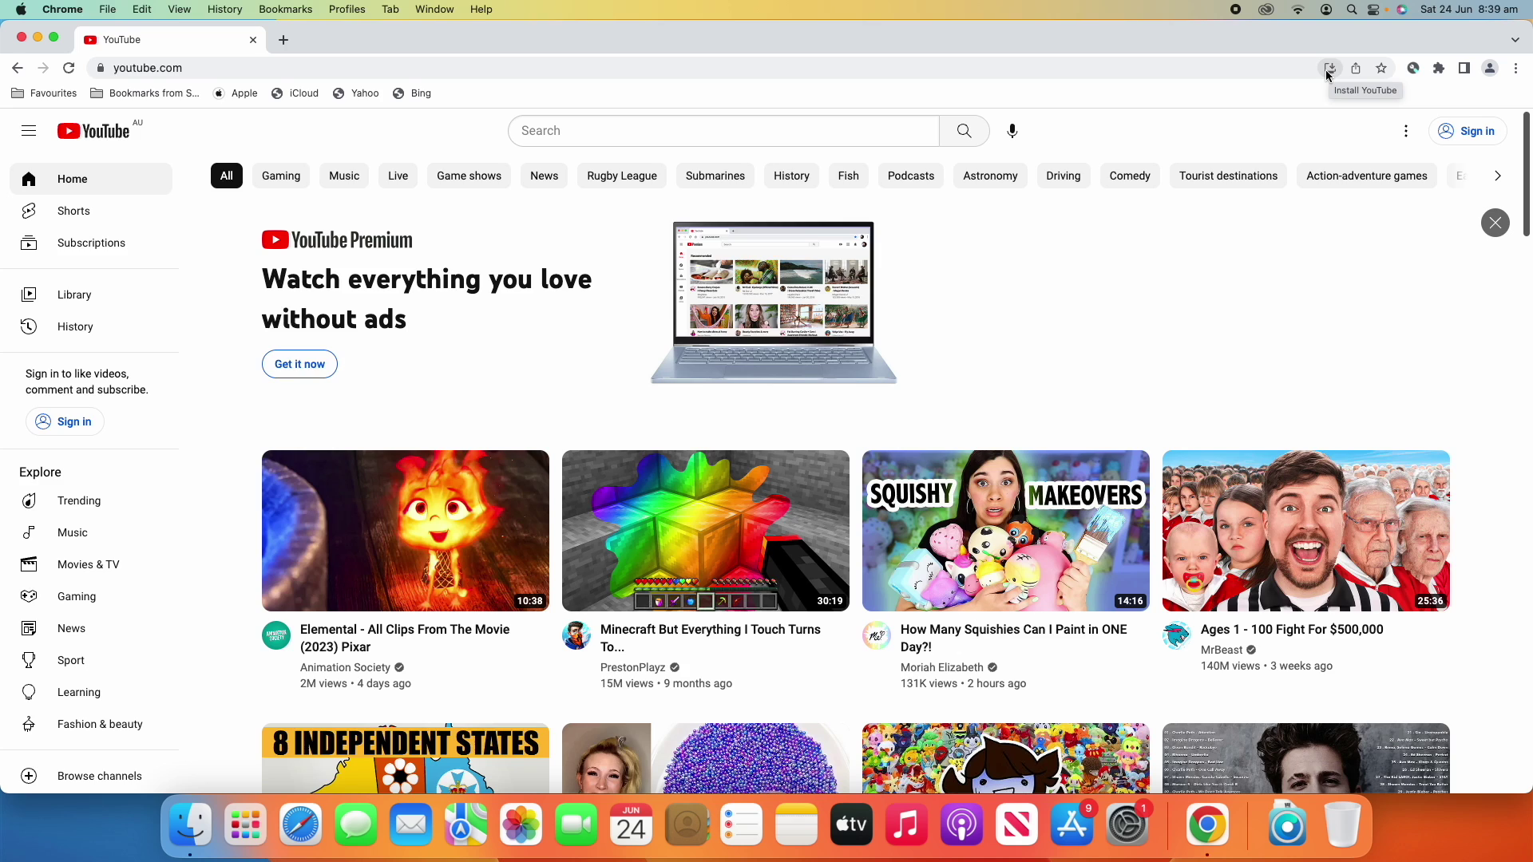
key(super+t)
text(apple.c)
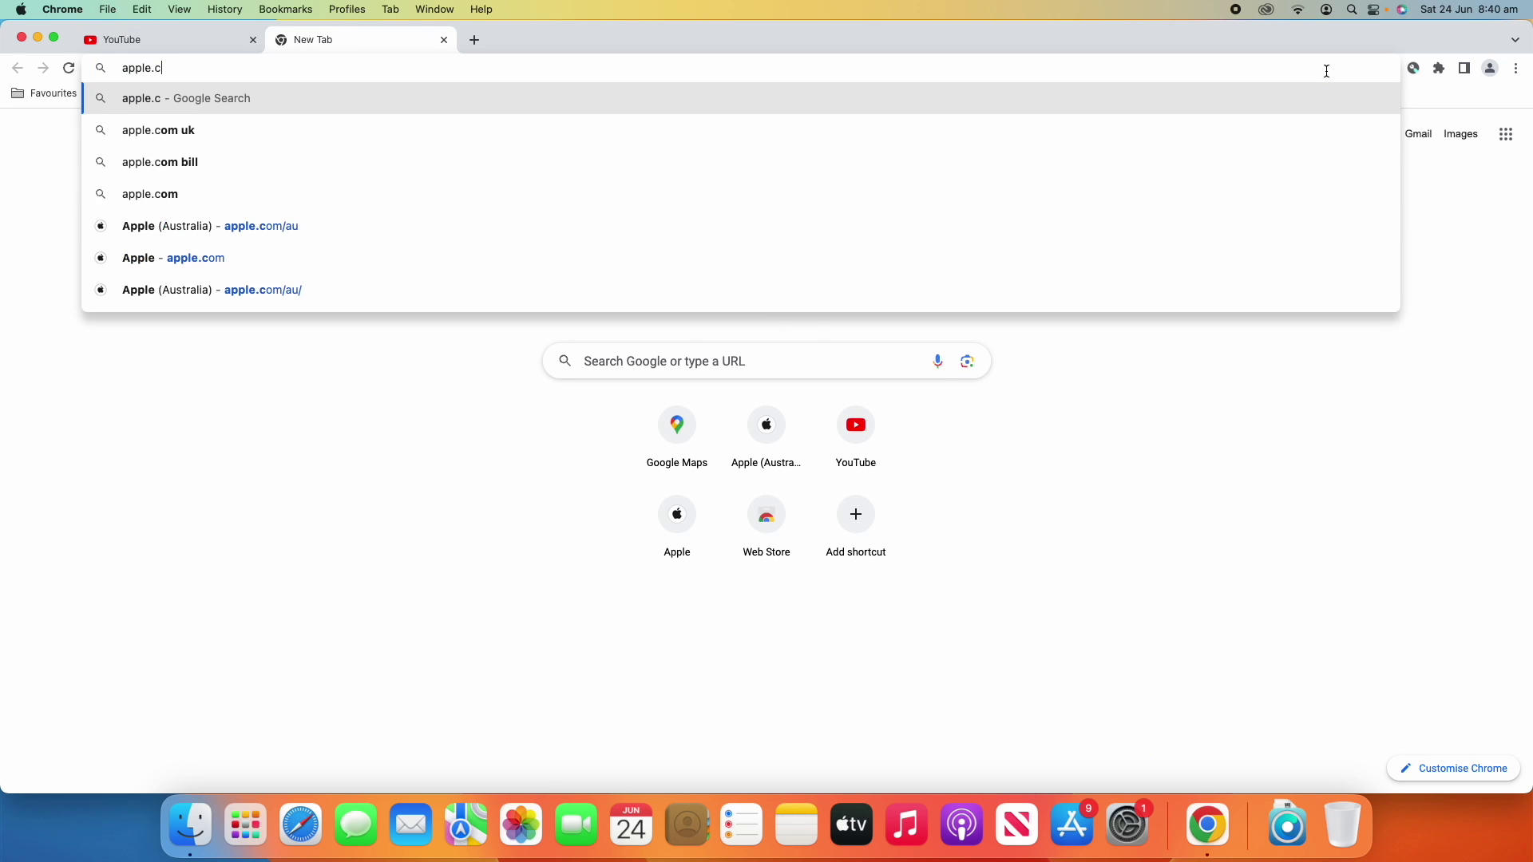
text(o)
key(BackSpace)
text(m)
key(Return)
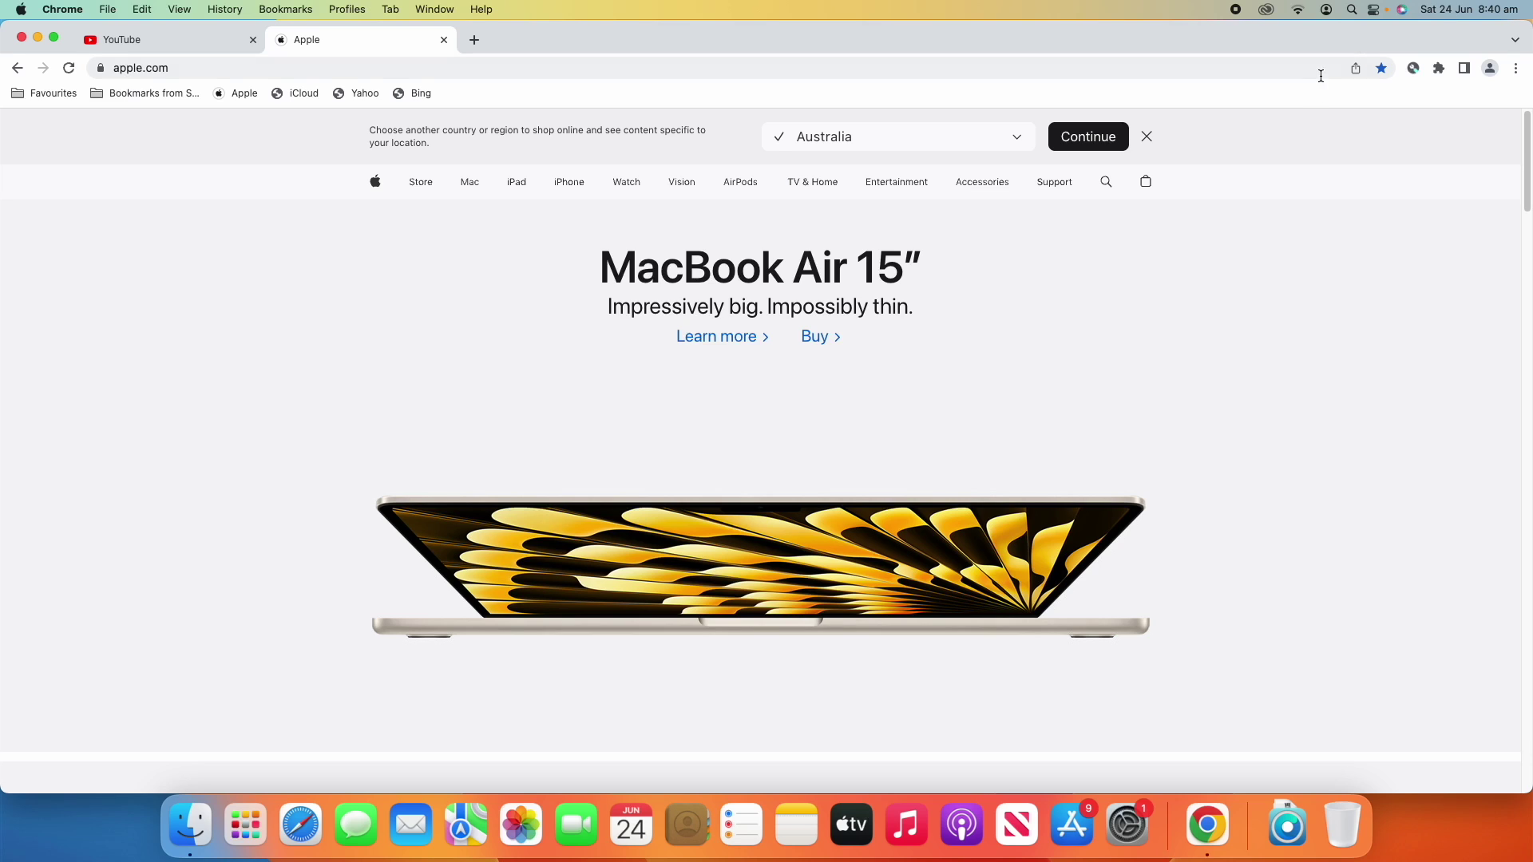
key(super+w)
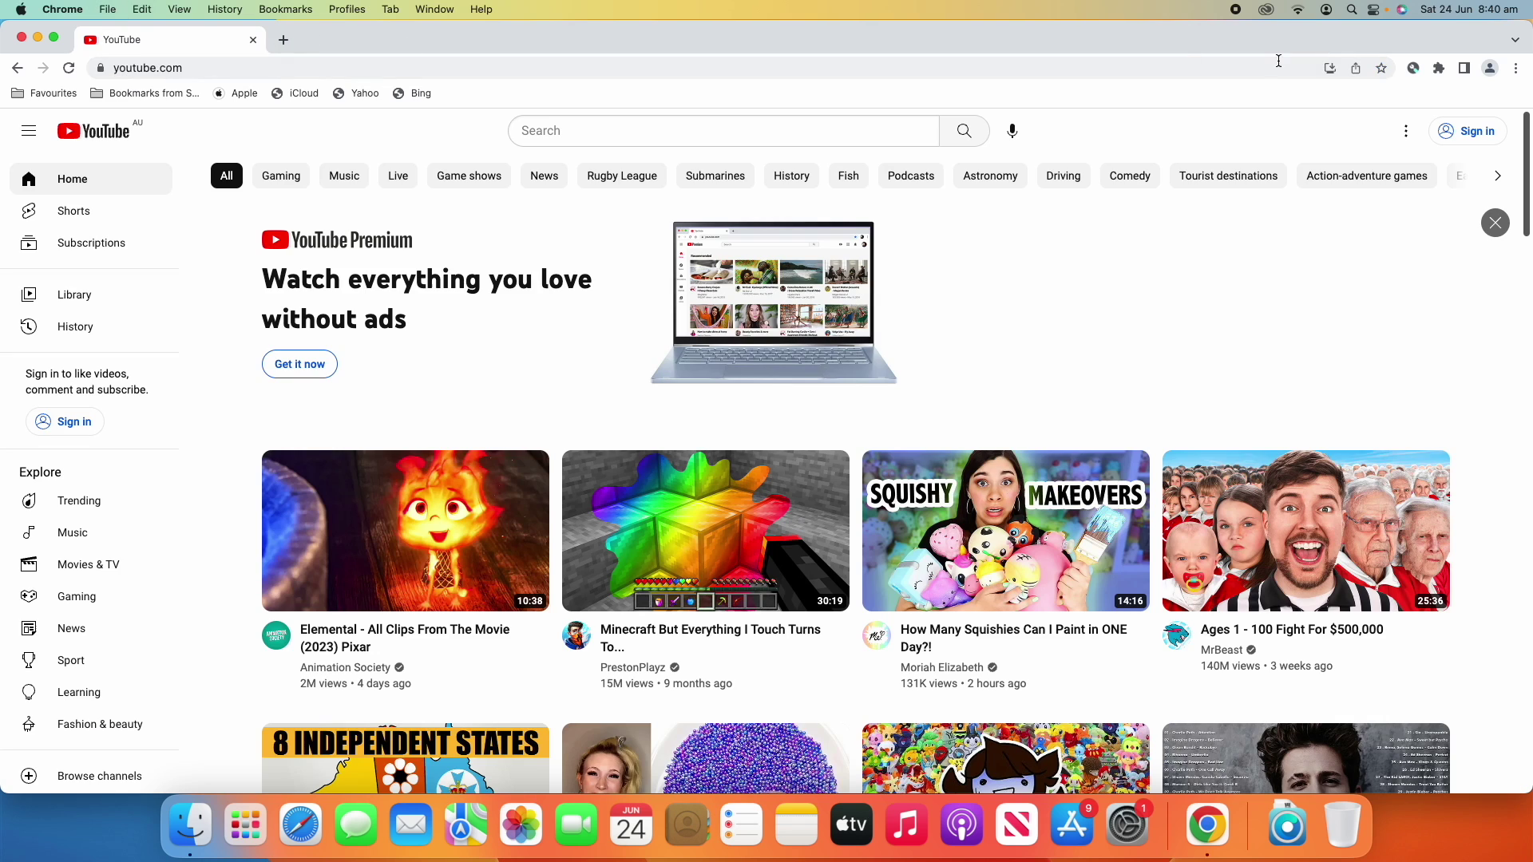
Install YouTube as an app from the address bar's install icon and confirm Install.
click(1330, 70)
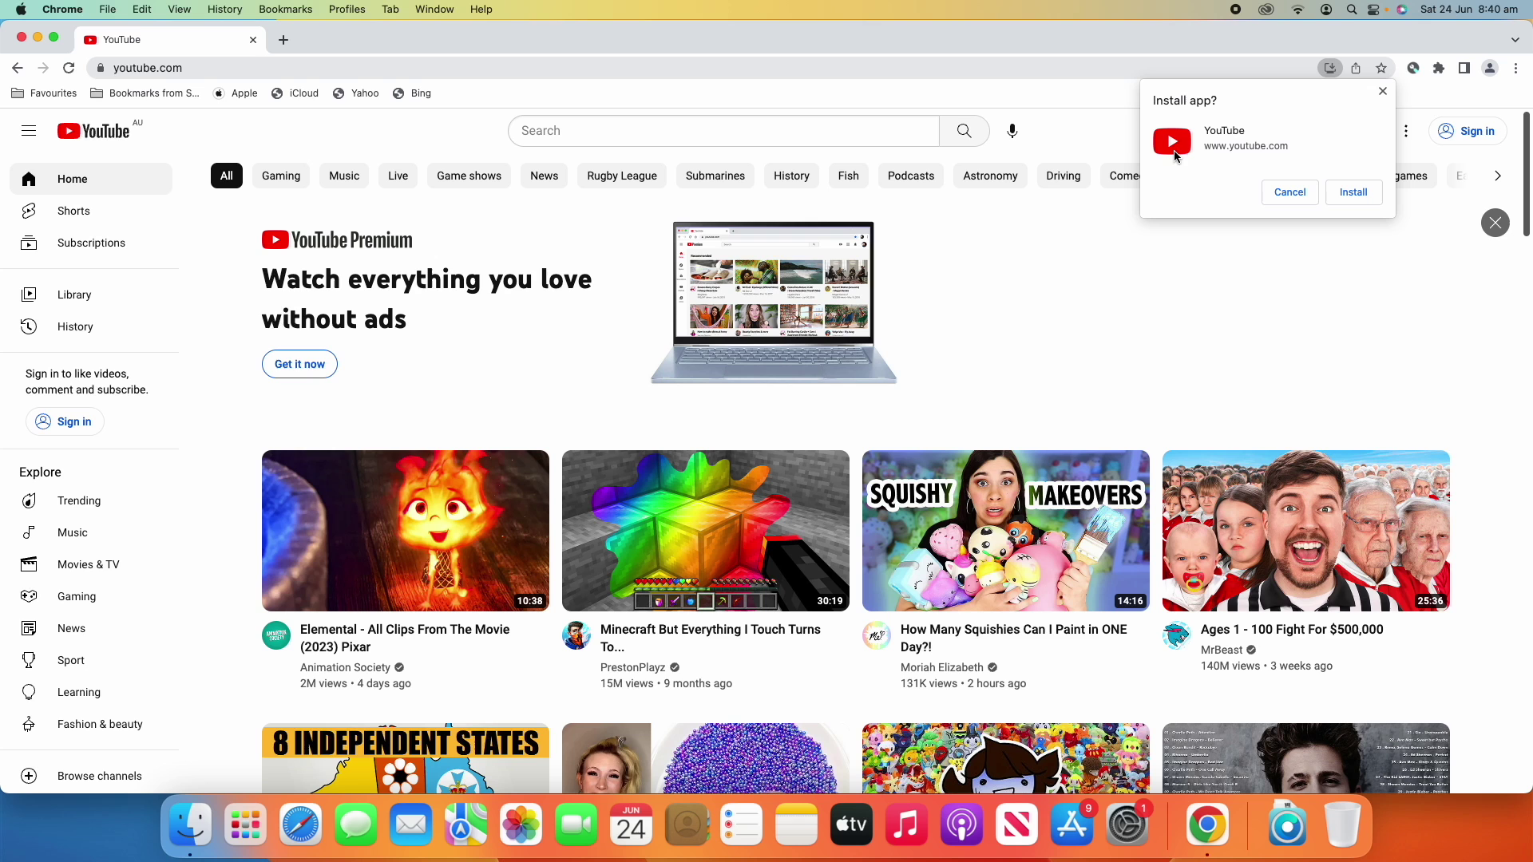
click(1360, 194)
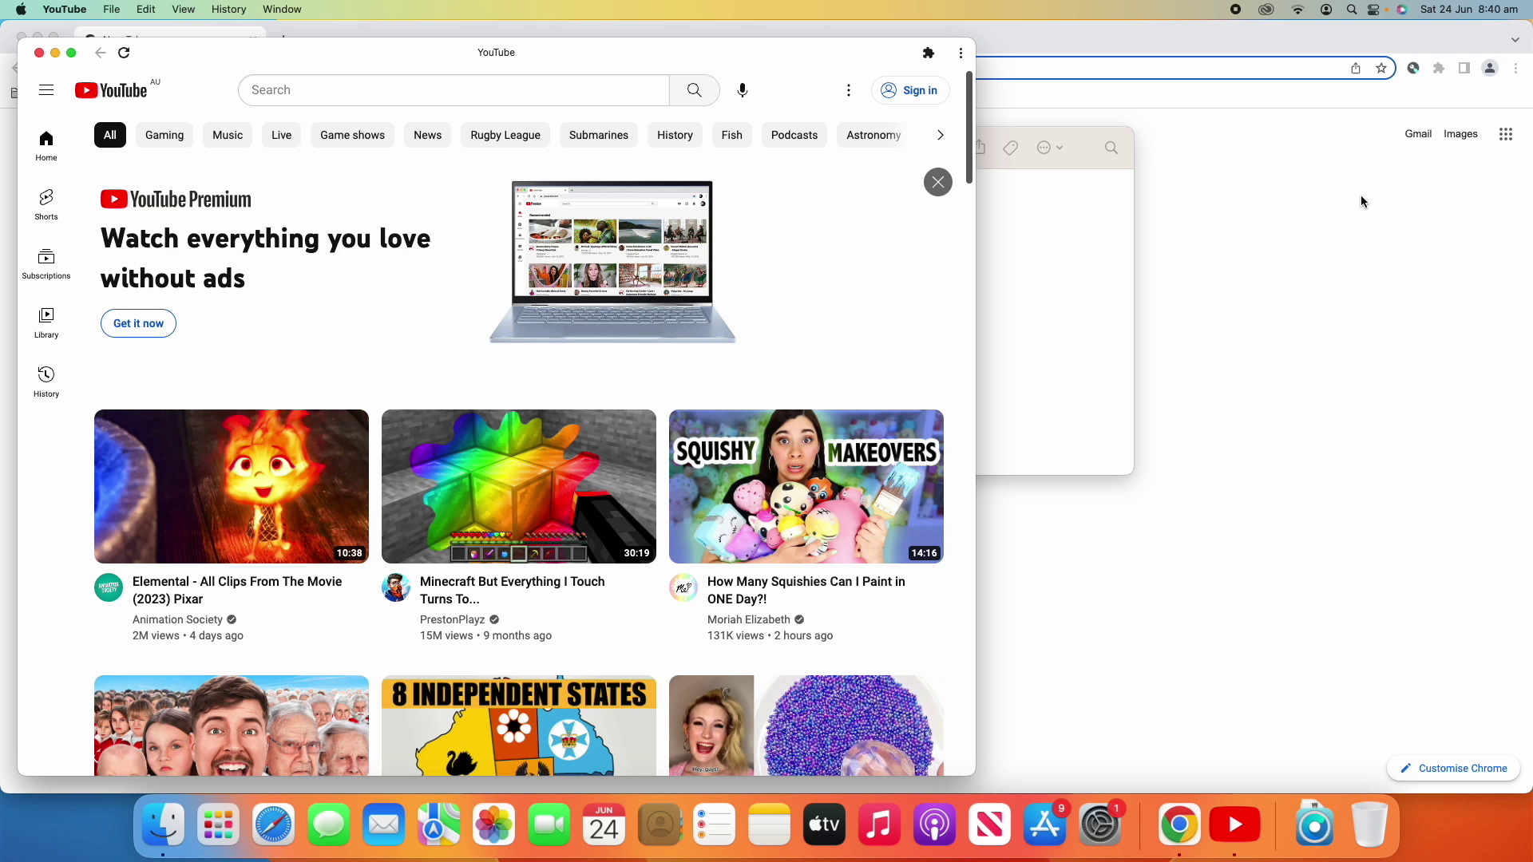
Center and enlarge the YouTube app window, trying zoom and full screen before restoring it.
drag(208, 53, 494, 60)
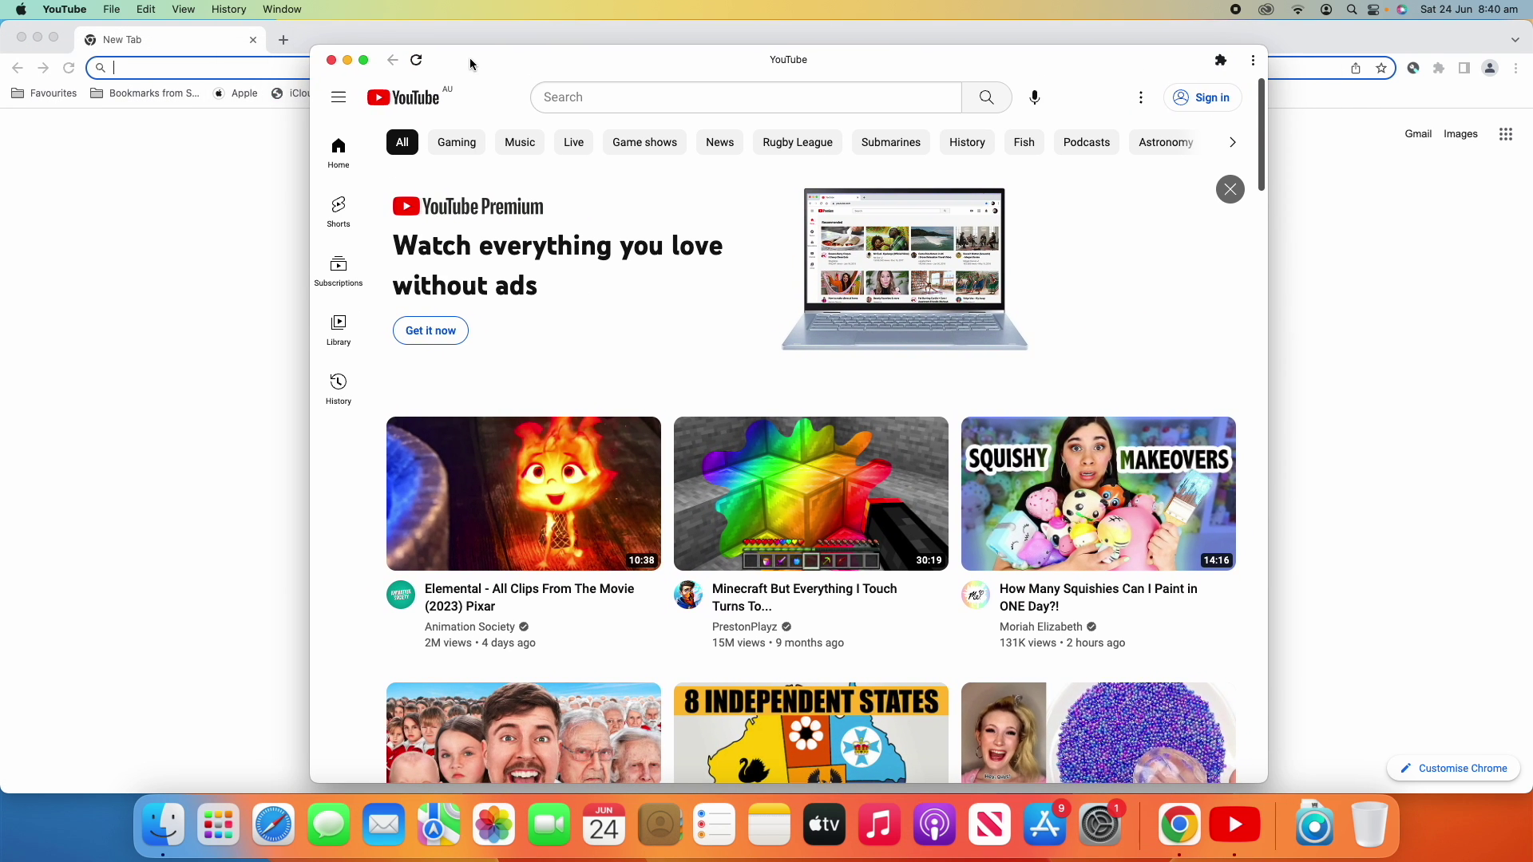
double_click(470, 60)
double_click(345, 42)
drag(1252, 779, 1338, 778)
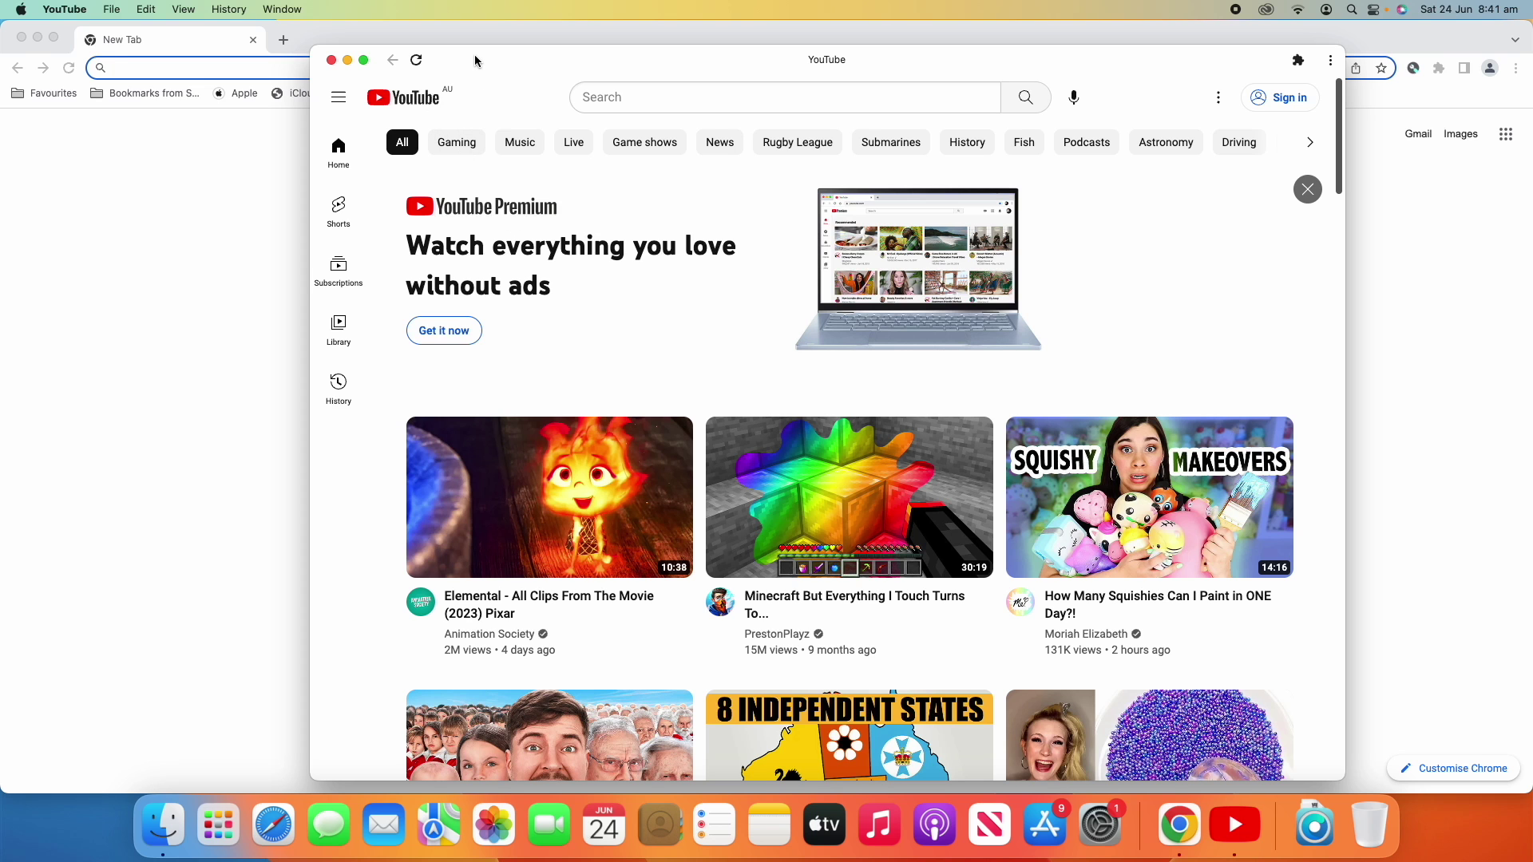
click(363, 62)
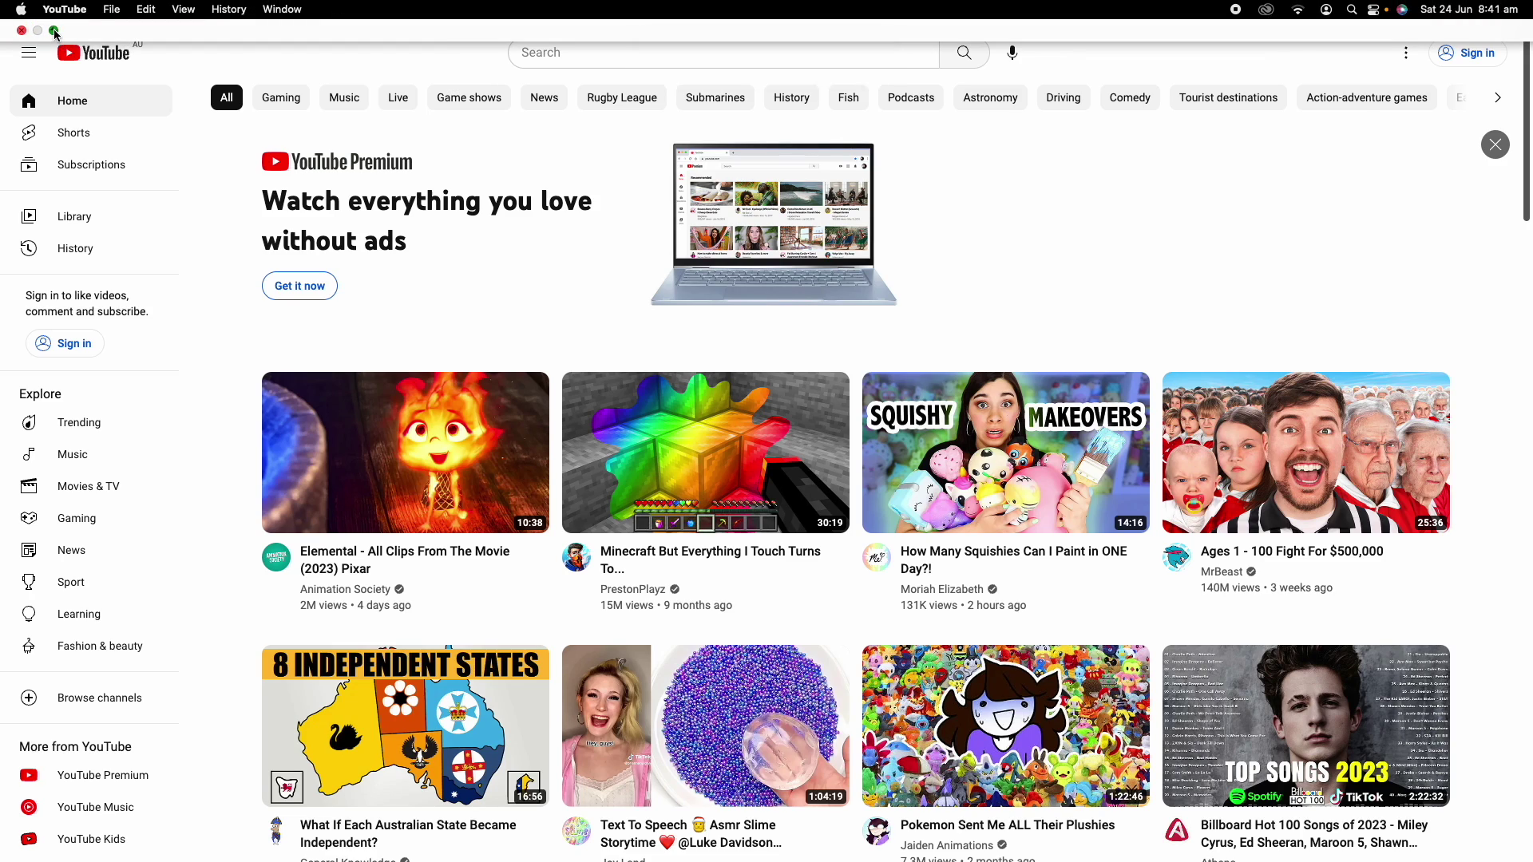
click(54, 32)
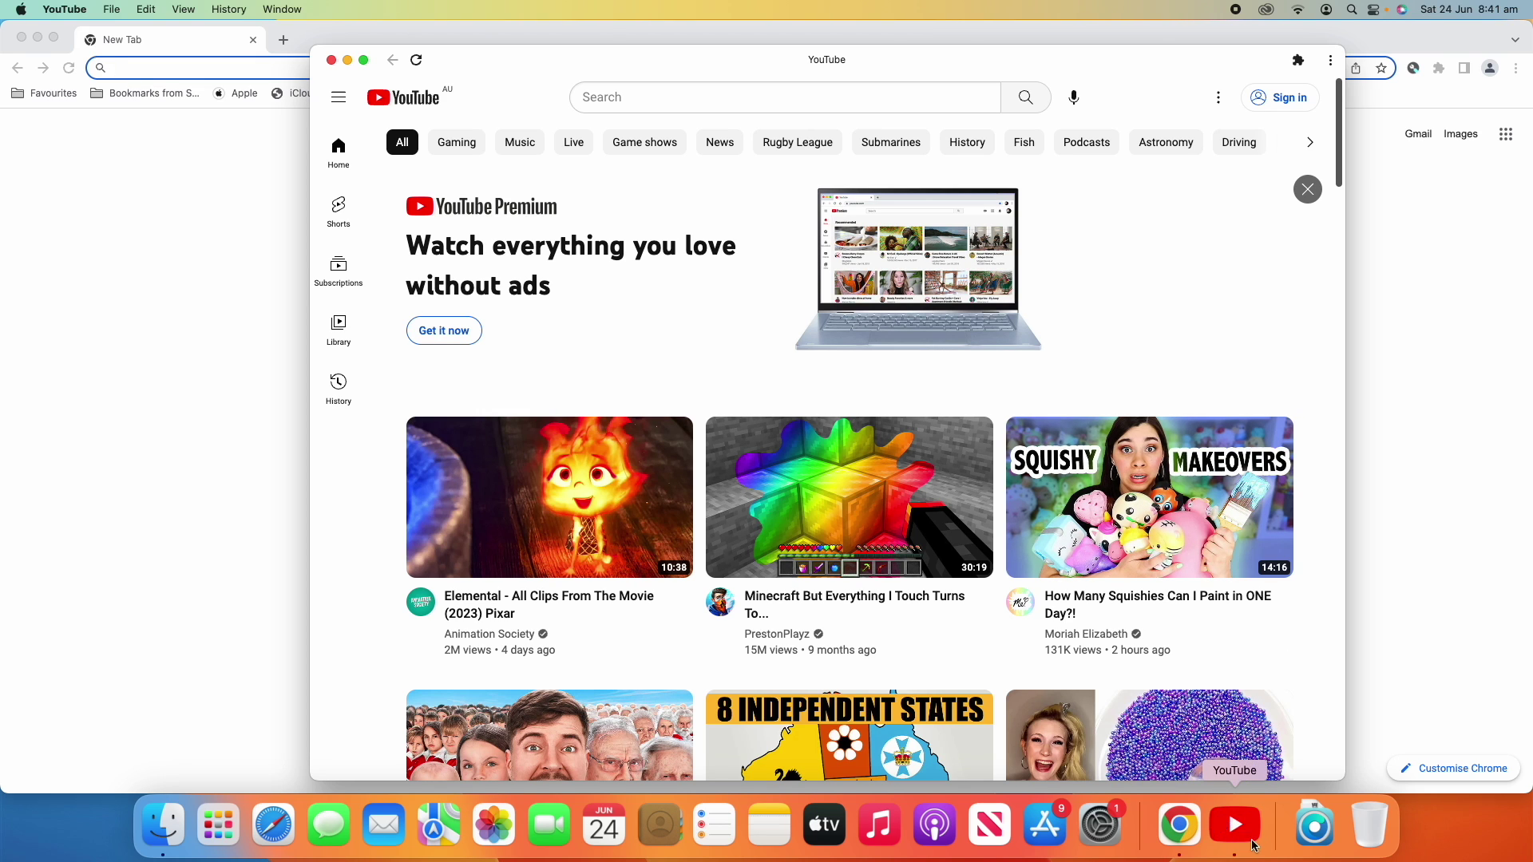
Keep the YouTube app in the Dock and move it next to Messages.
right_click(1239, 840)
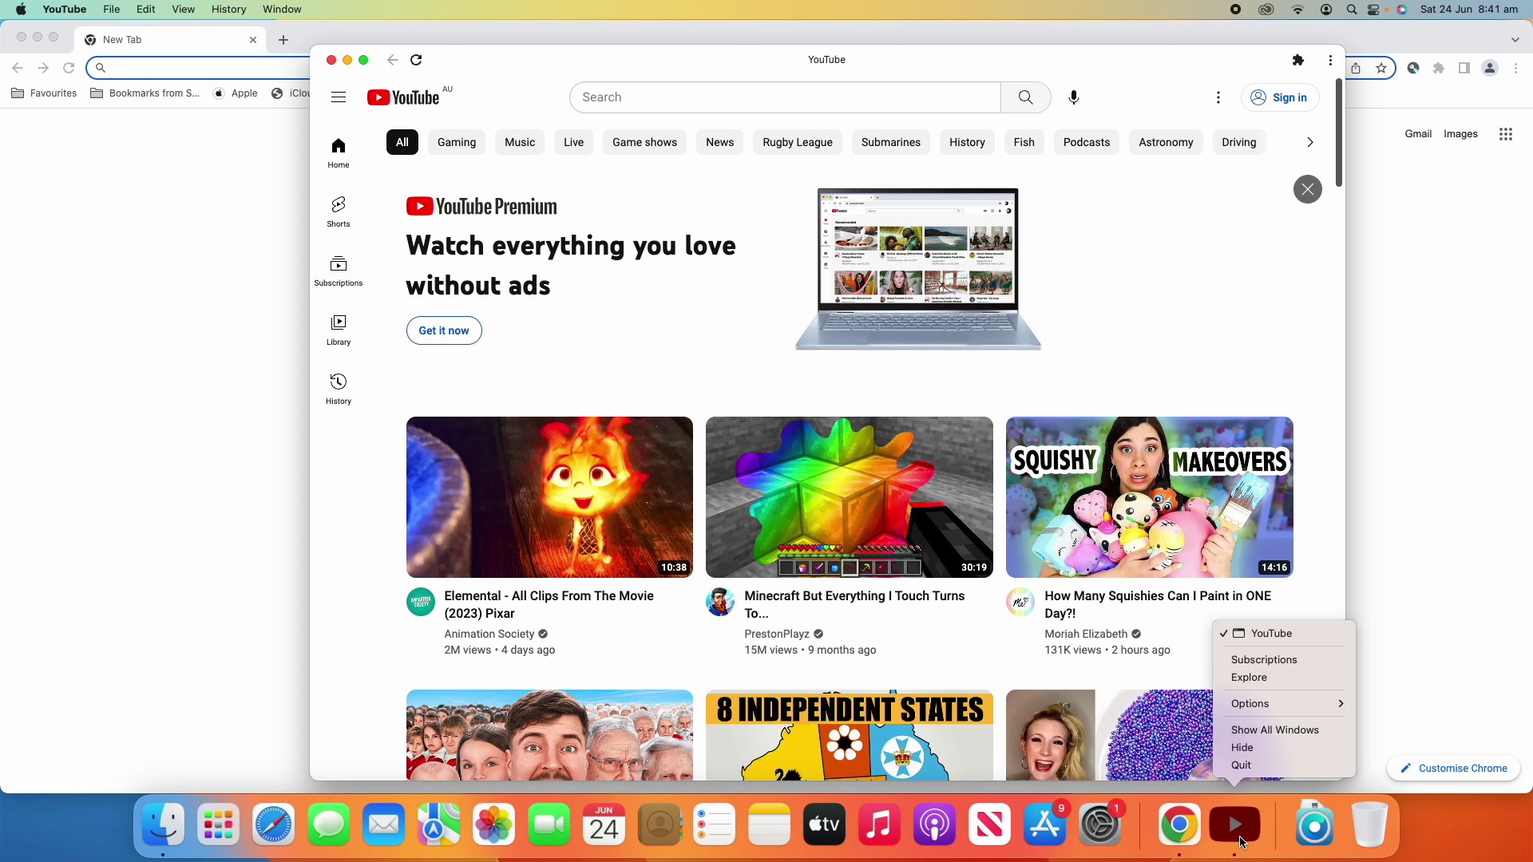
mouse_move(1277, 705)
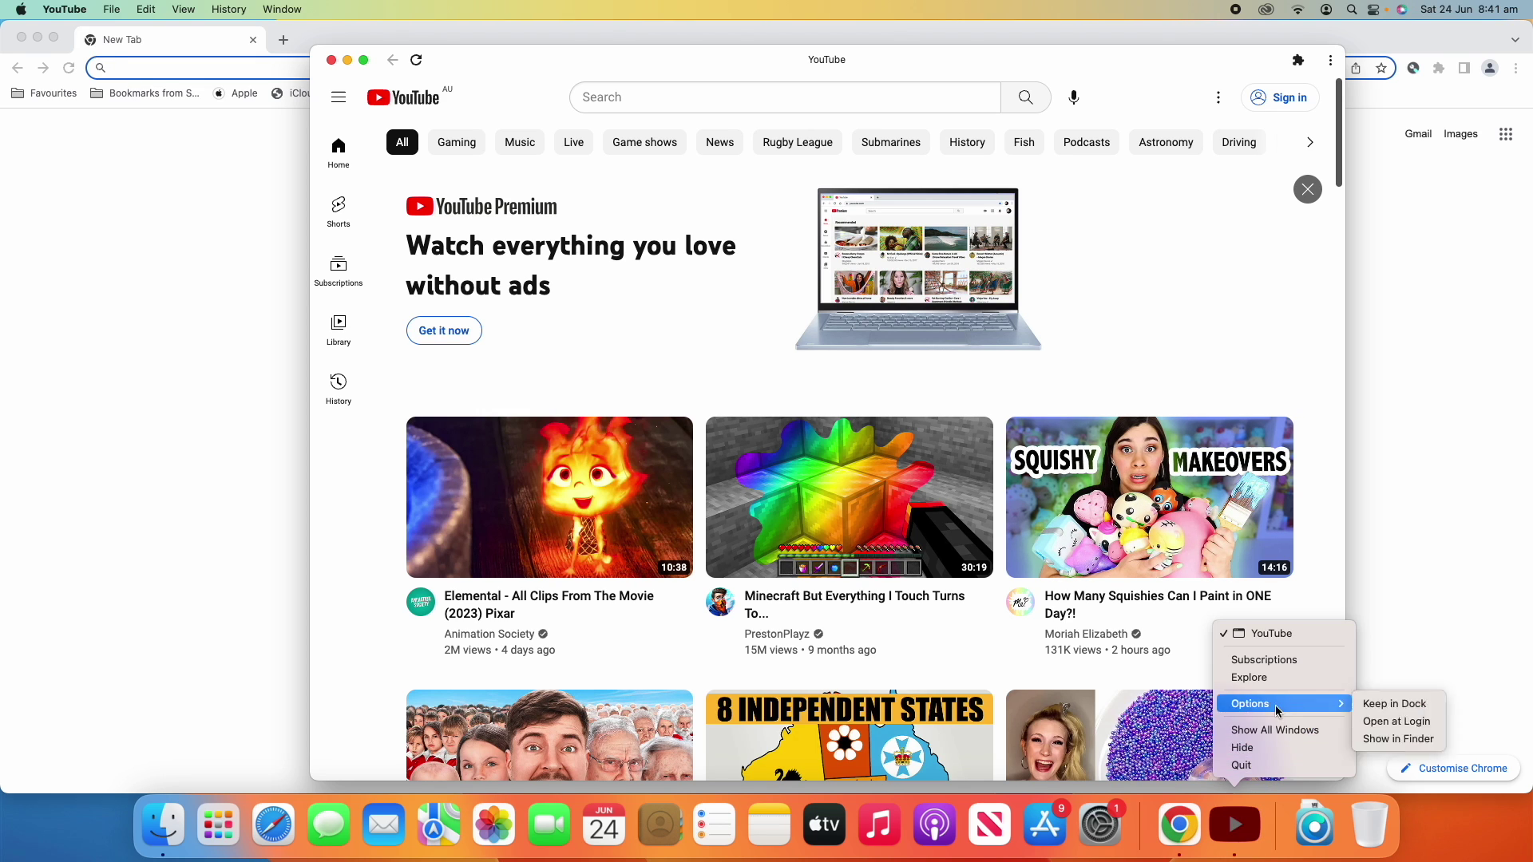
click(1385, 705)
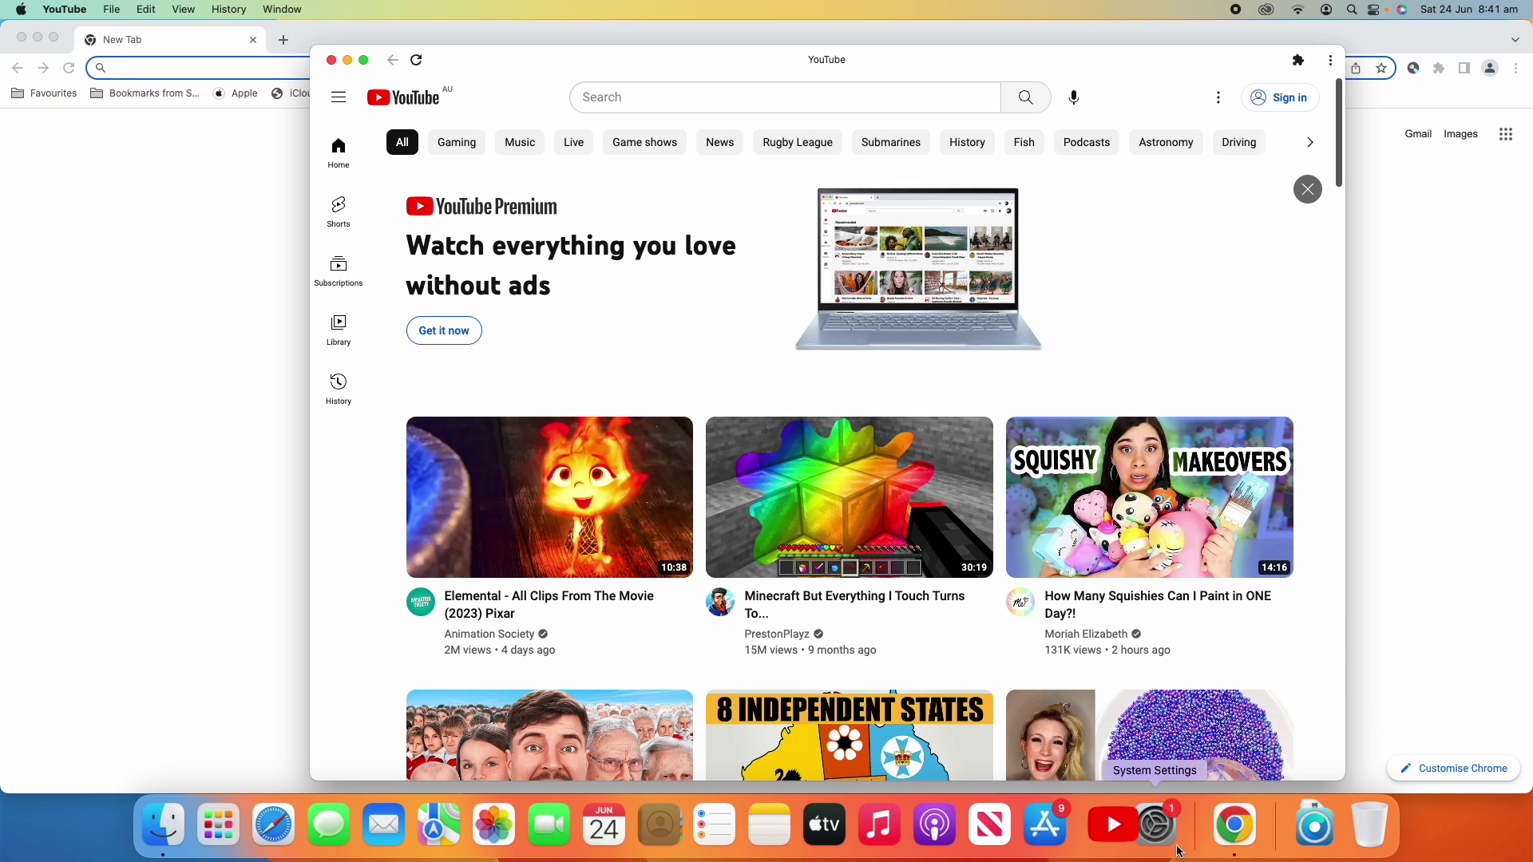
drag(1113, 826, 390, 830)
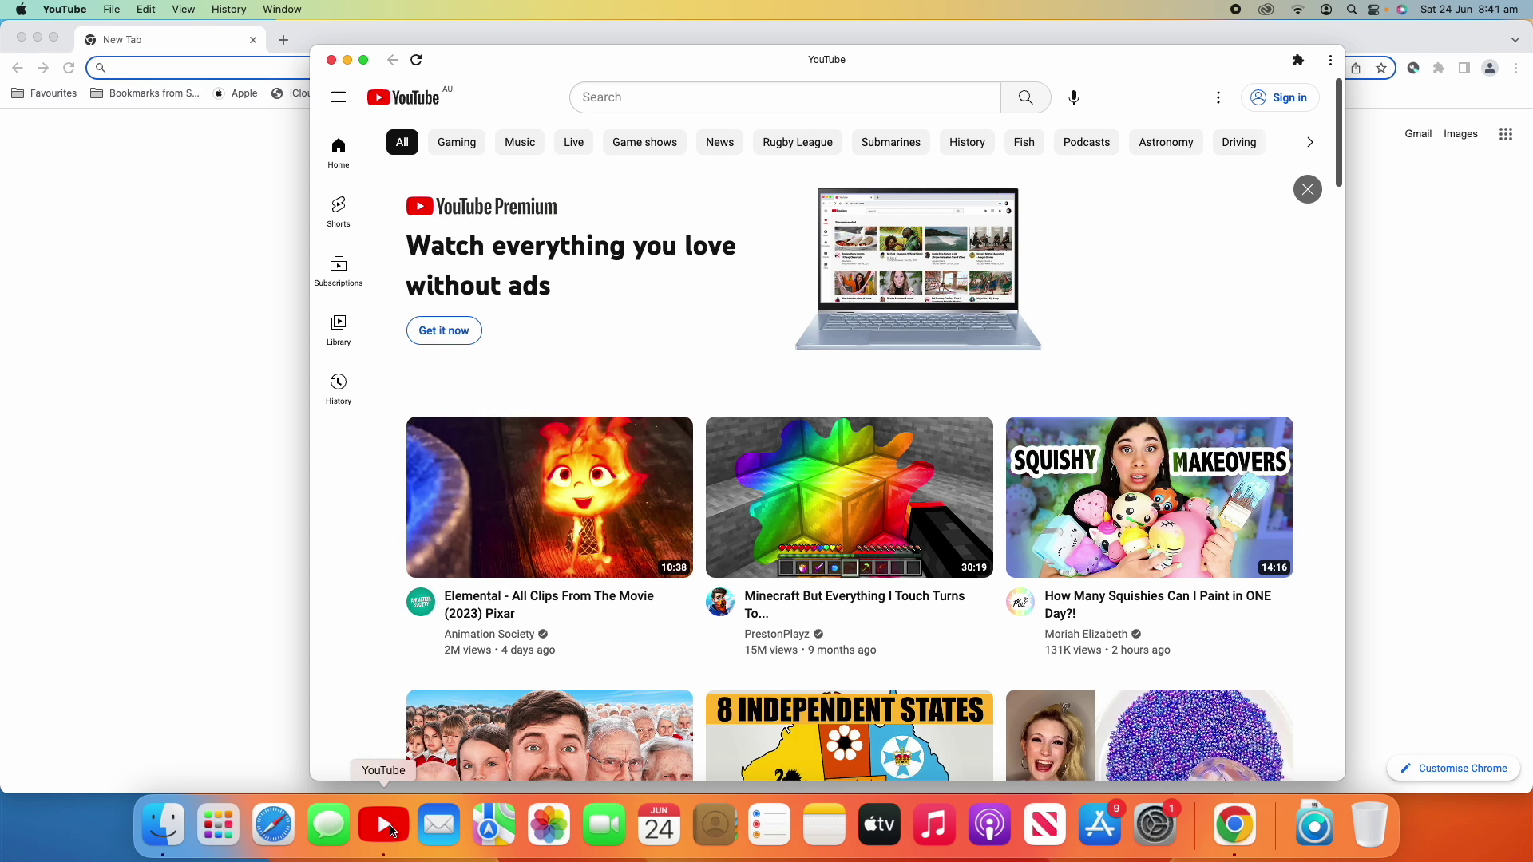
Reveal YouTube in the Chrome Apps folder, shift its icon left, then close the folder.
super+click(390, 830)
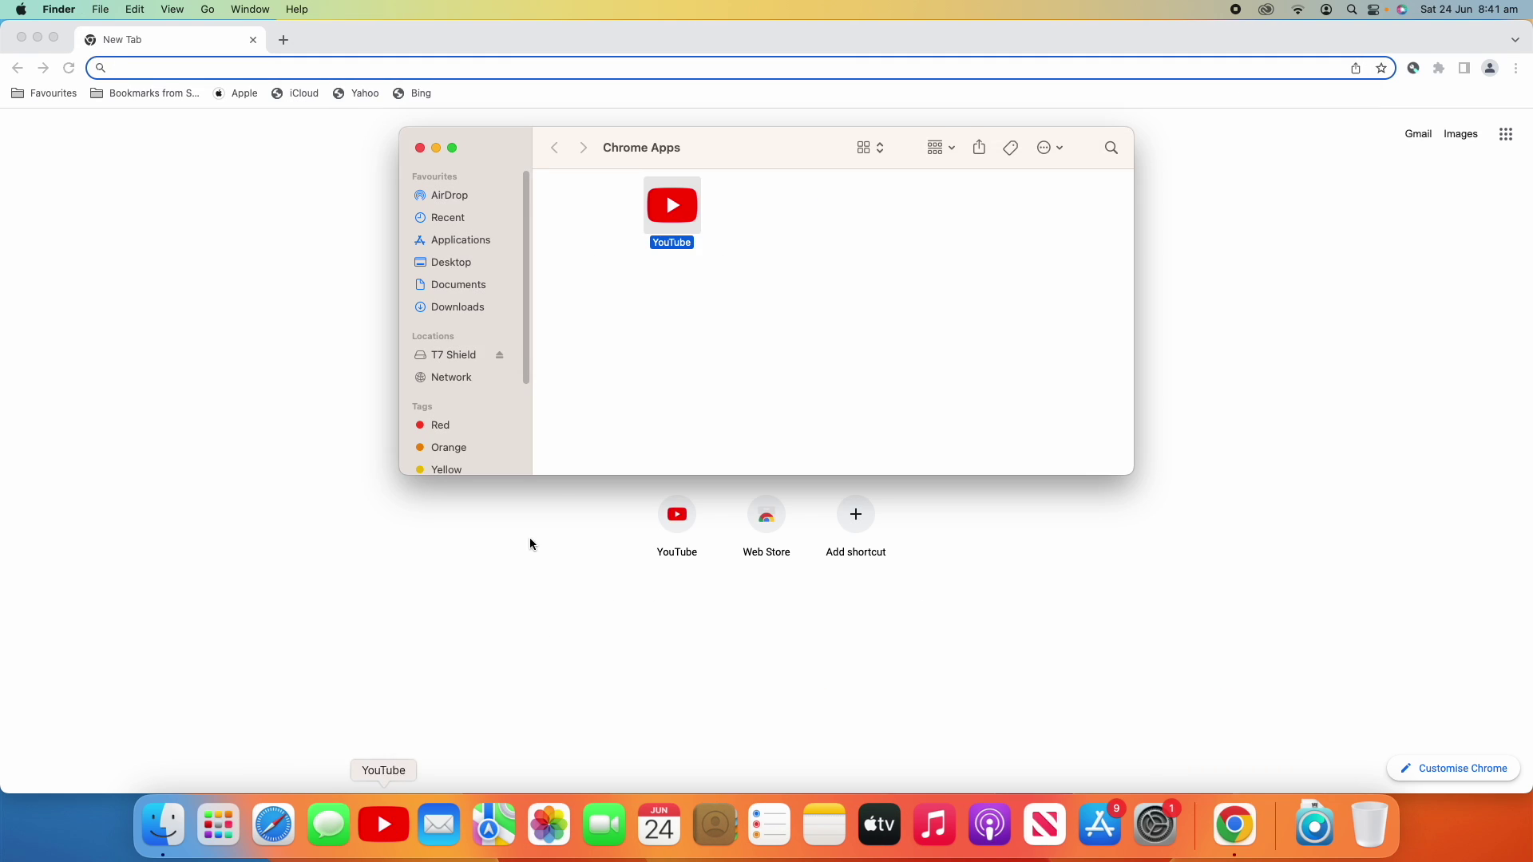
click(667, 386)
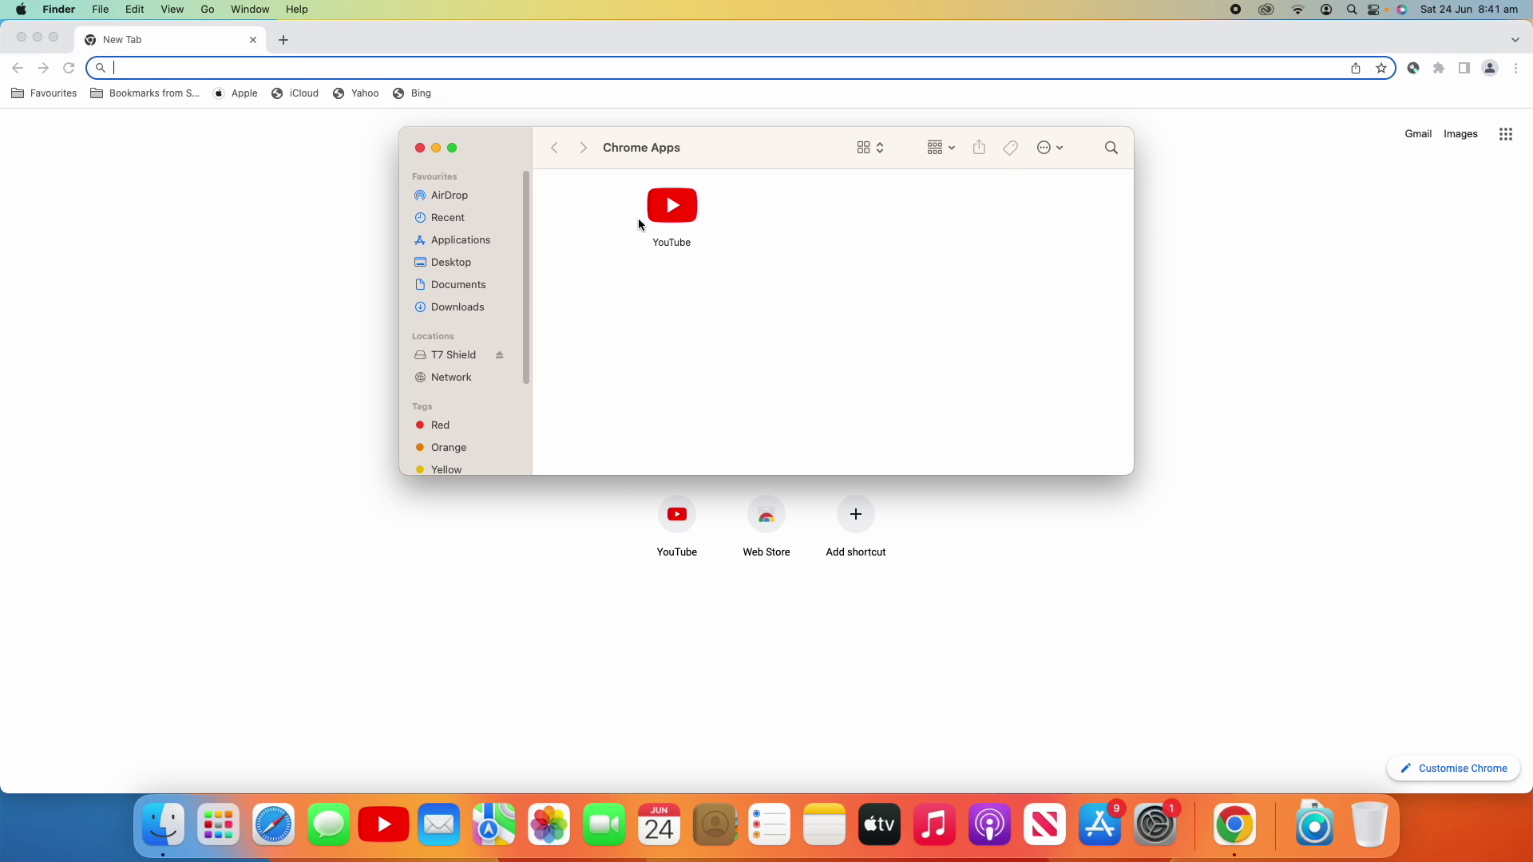
drag(665, 215, 583, 219)
click(728, 233)
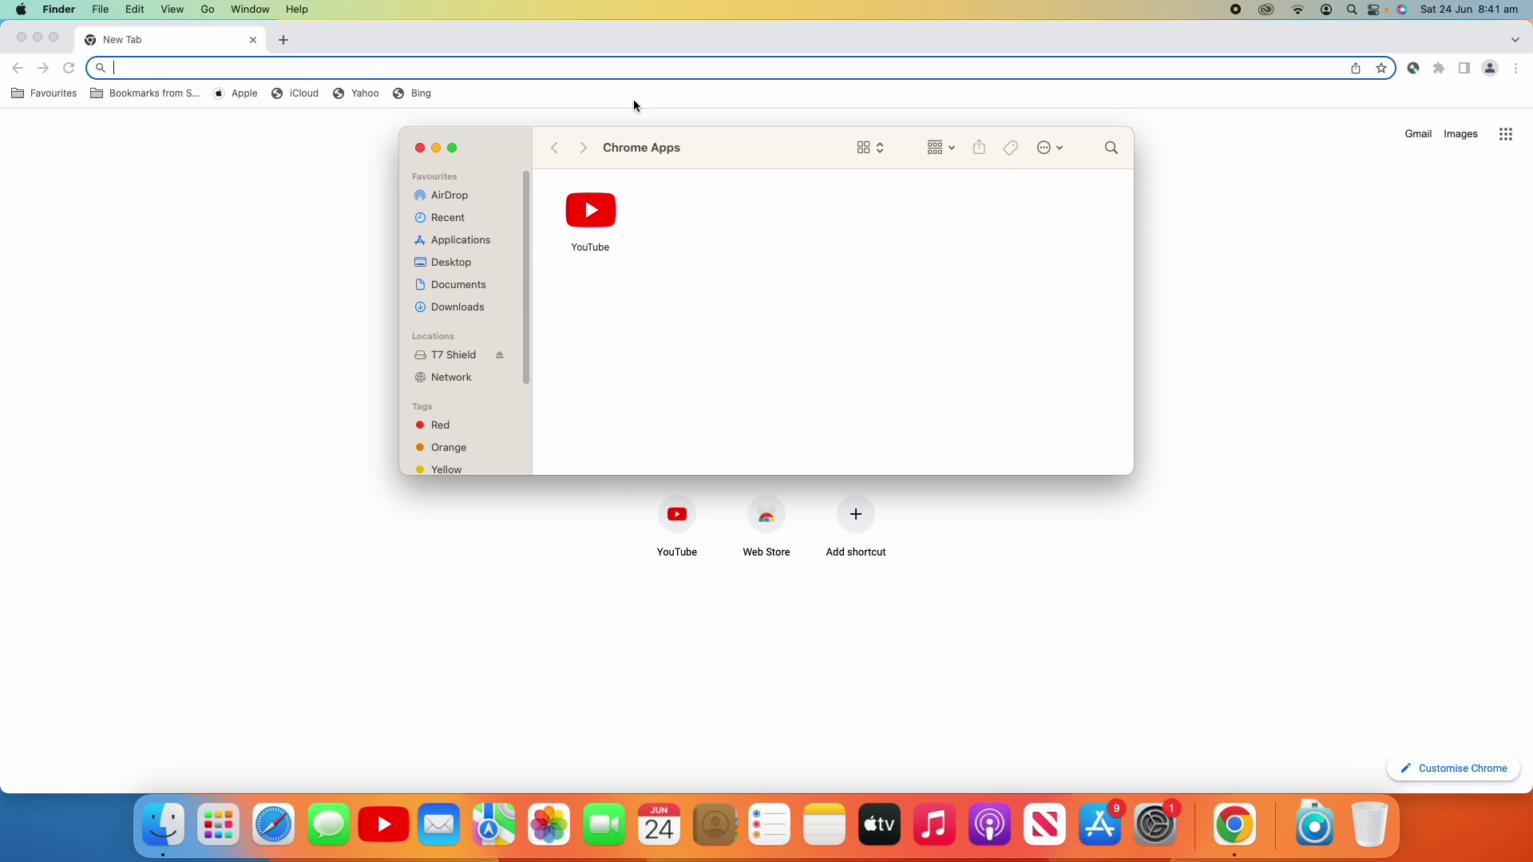
key(super+w)
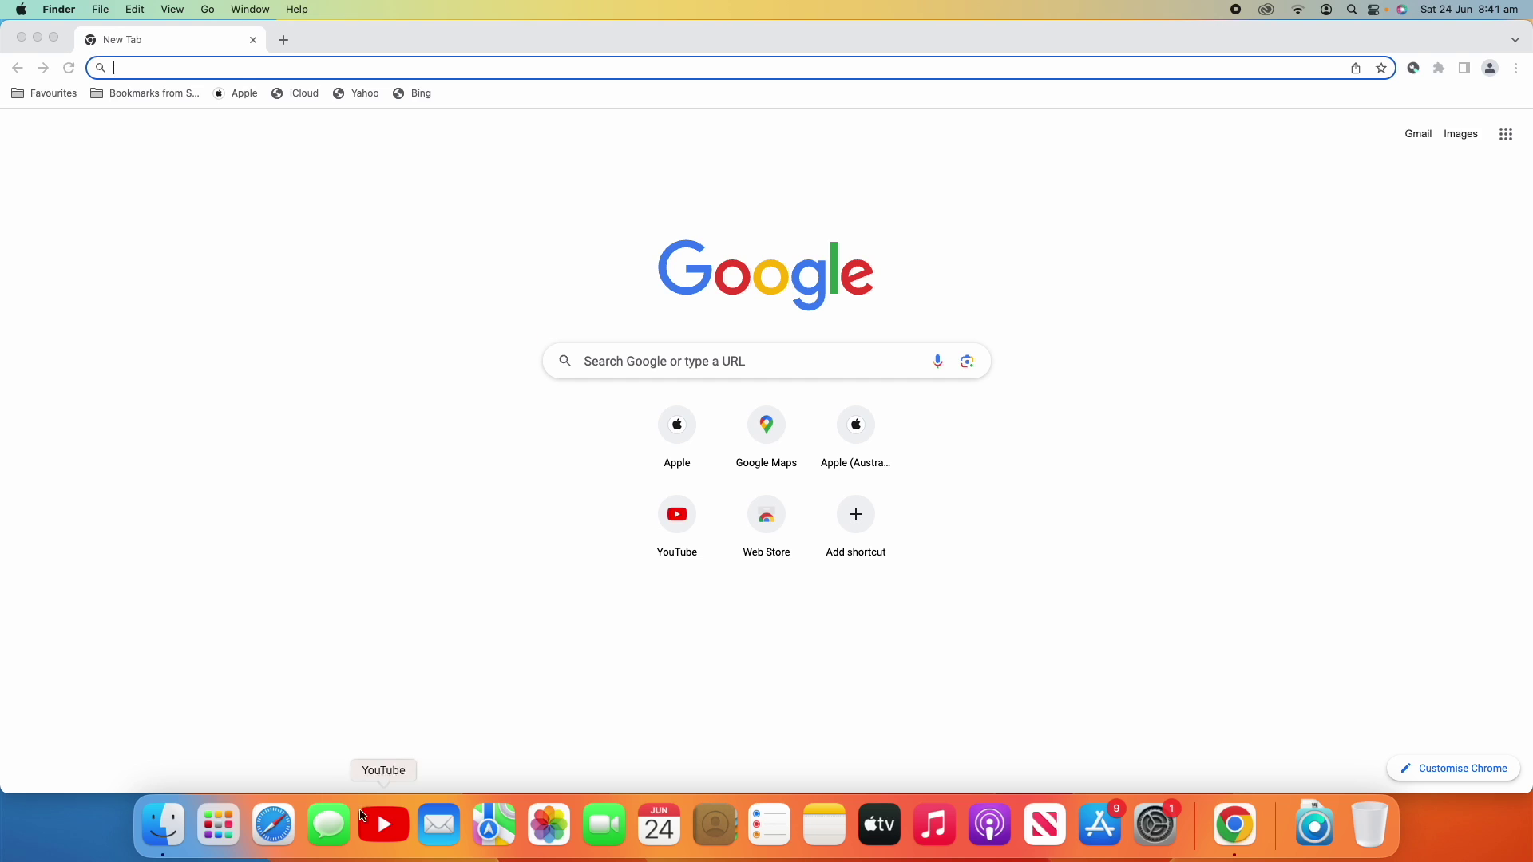
Launch YouTube from the Dock, reload its home feed, and show the Extensions list.
click(362, 816)
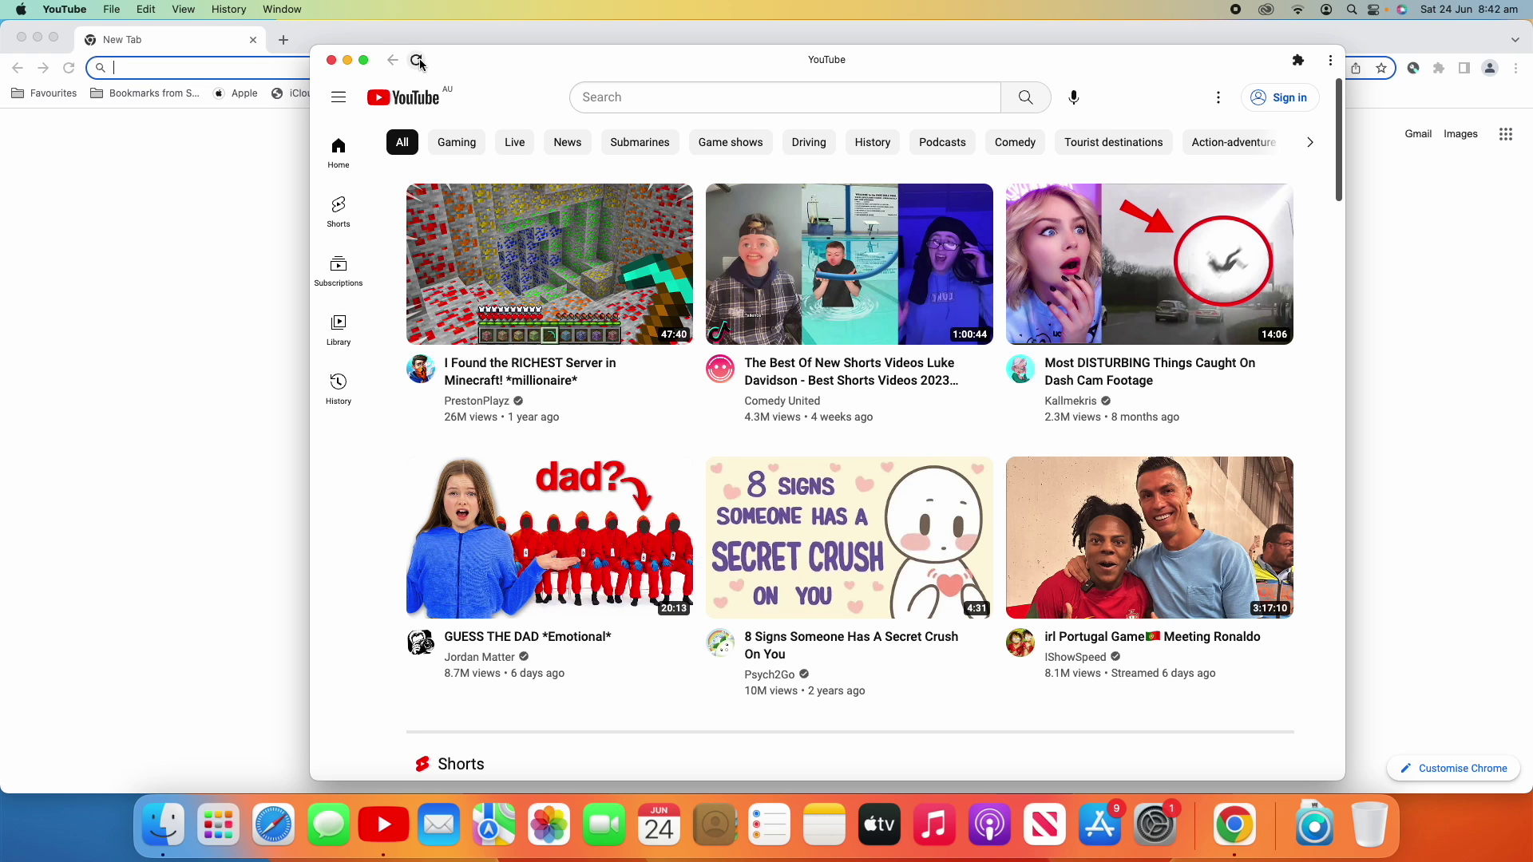
click(416, 60)
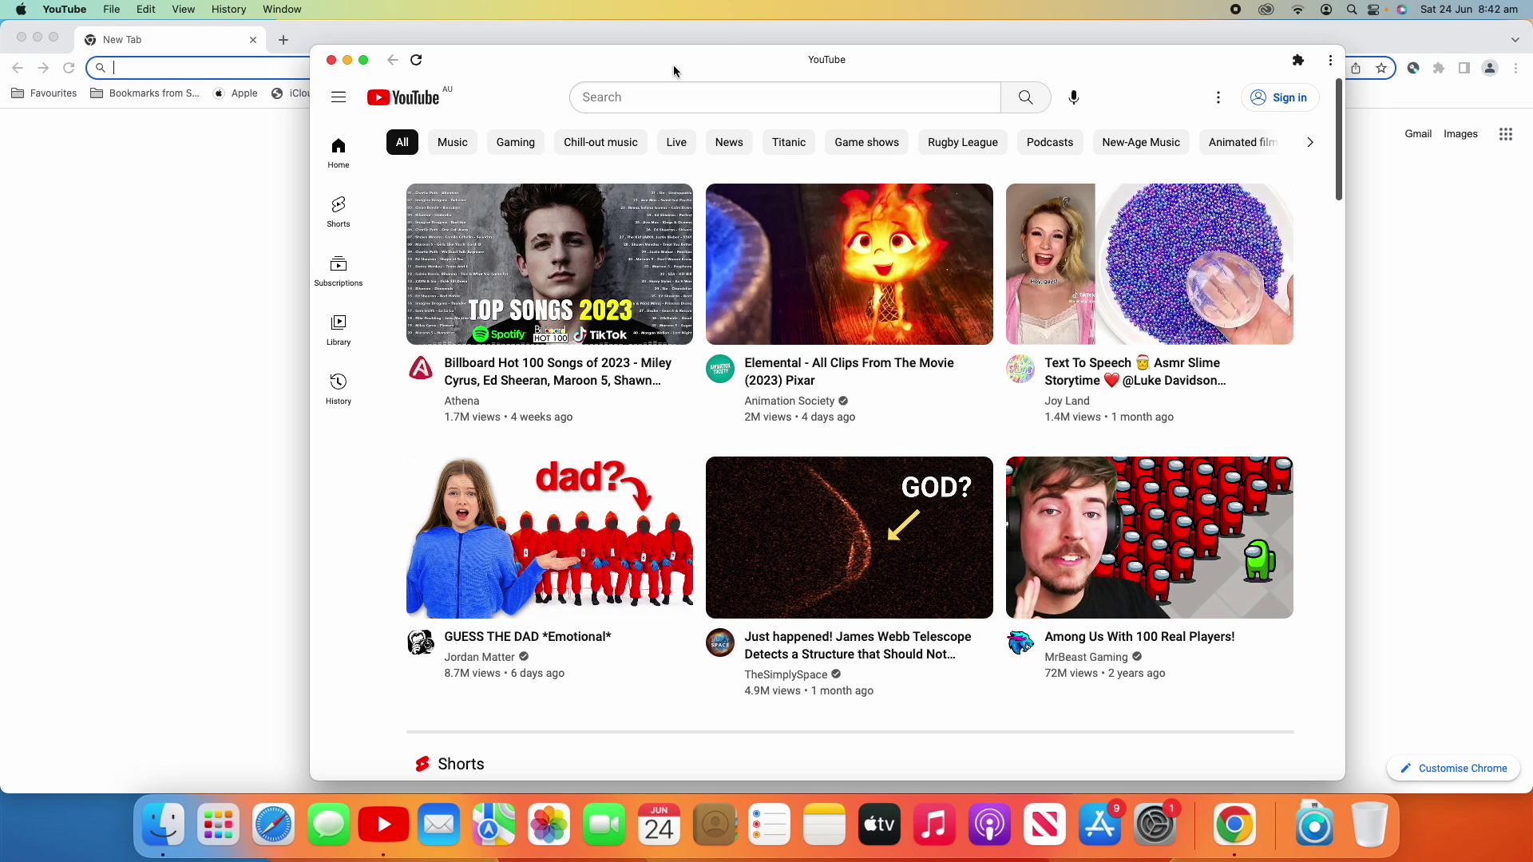
drag(822, 60, 807, 48)
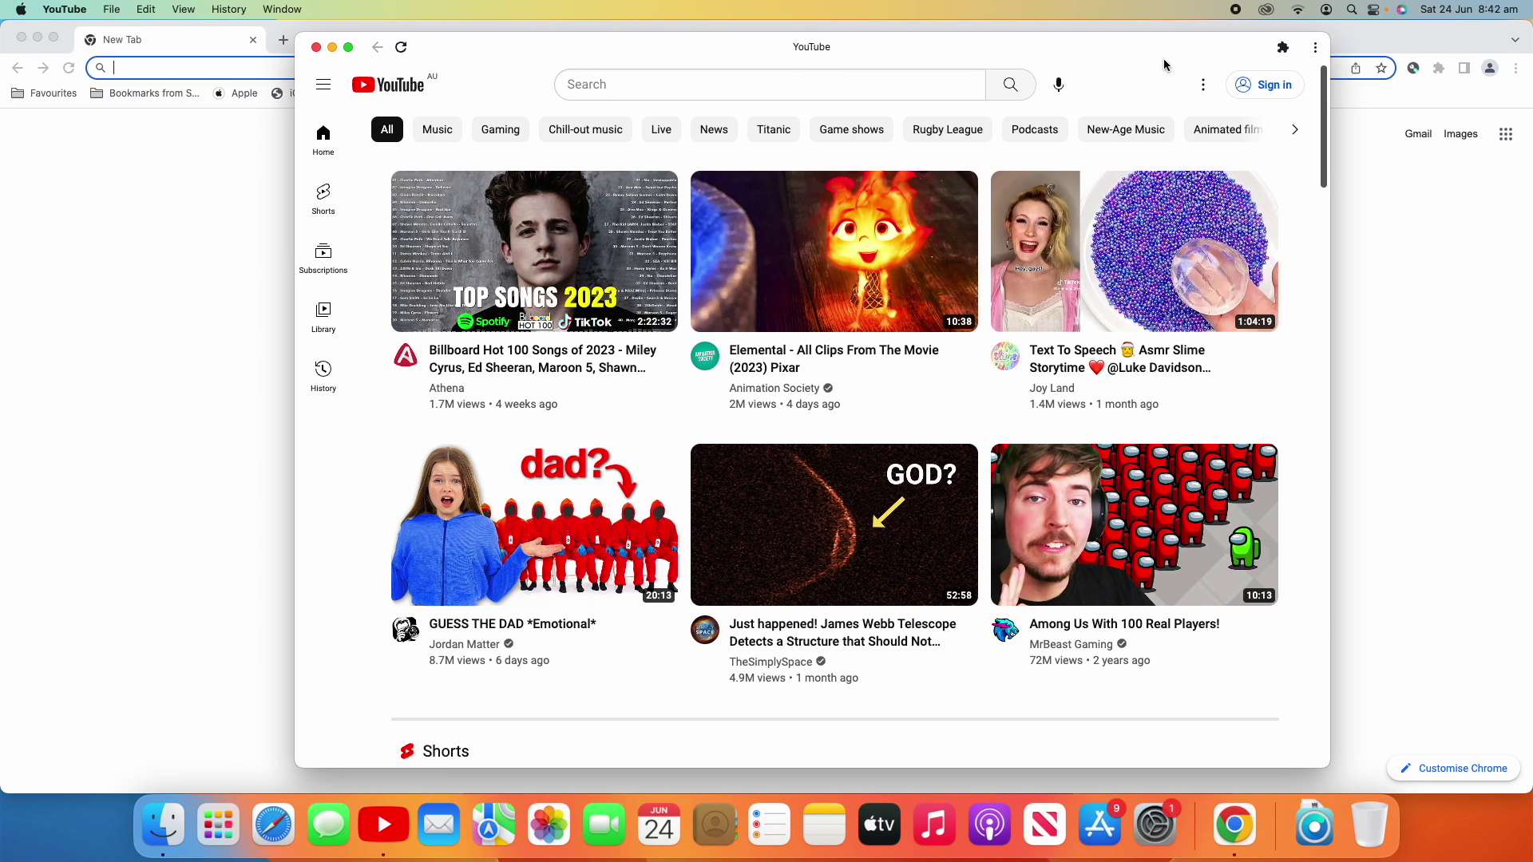
click(1283, 47)
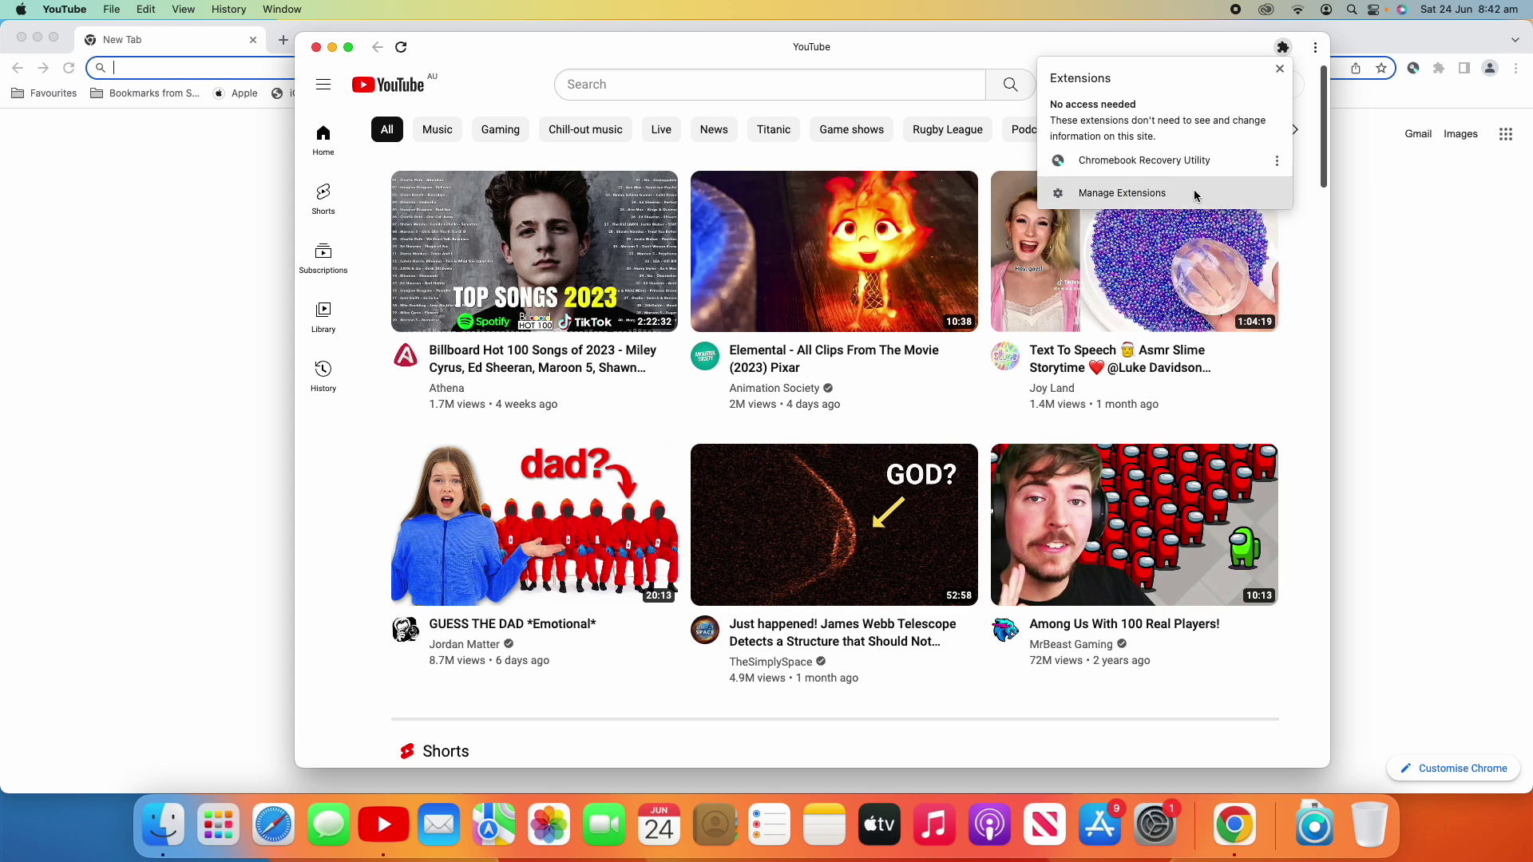
Close the extensions list and view the youtube.com site information from the app menu.
click(1278, 50)
click(1315, 52)
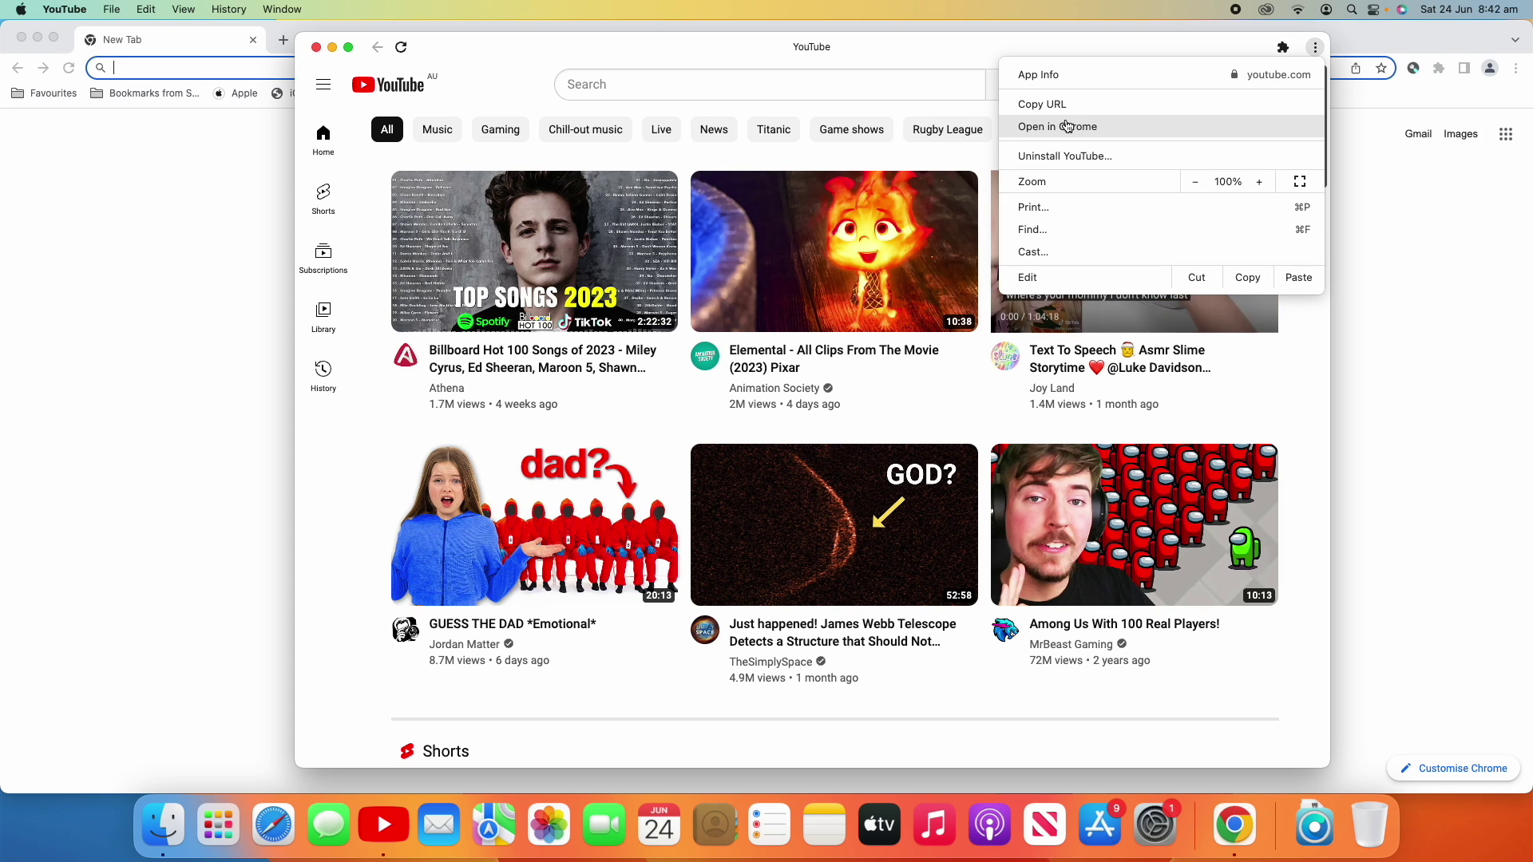
click(1276, 75)
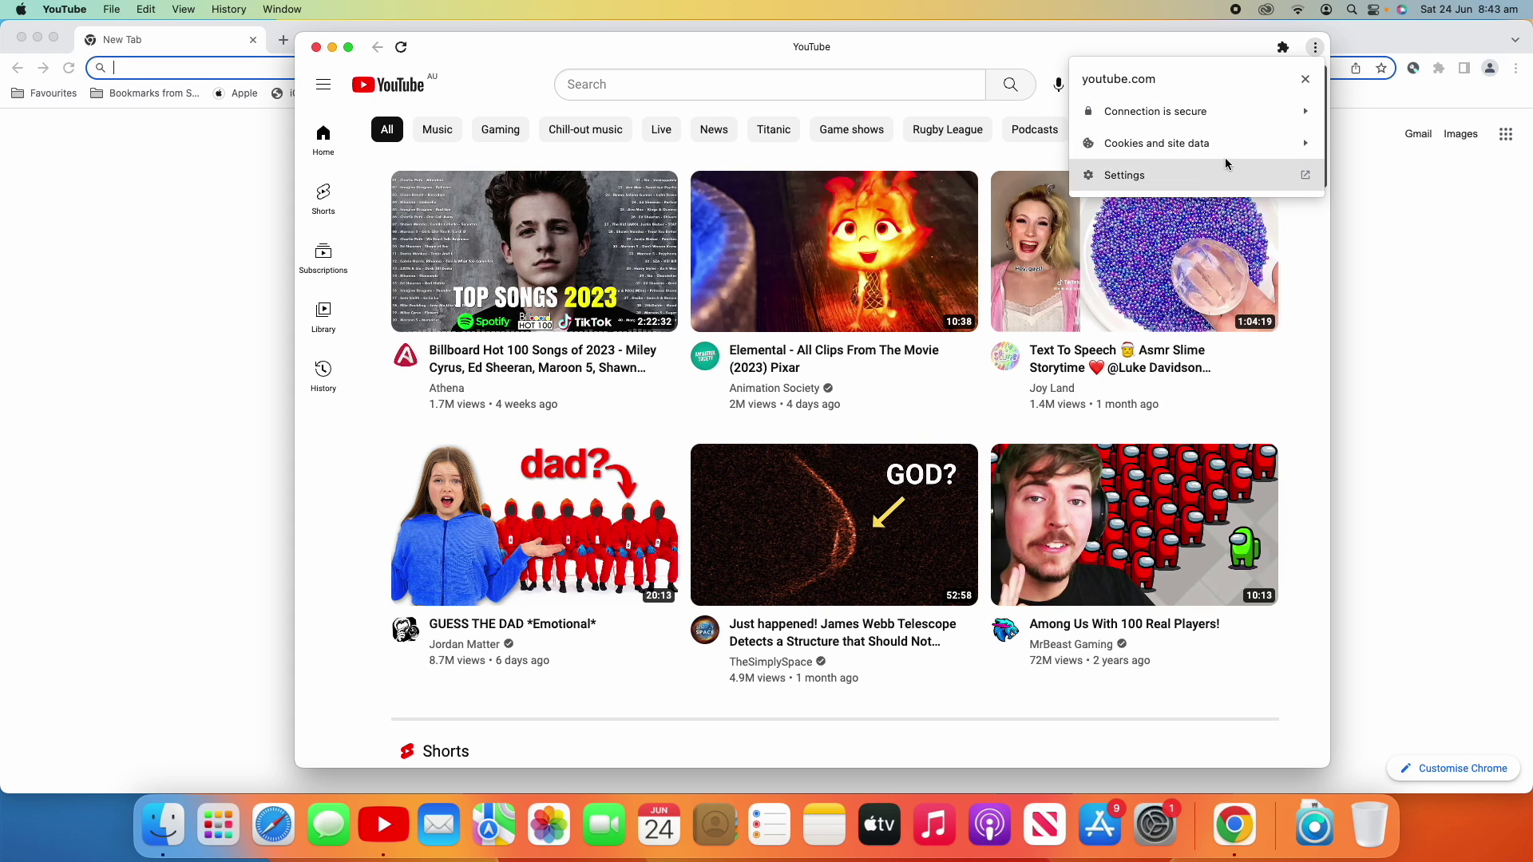
click(1315, 48)
Move YouTube into a regular Chrome tab with Open in Chrome, then close that tab.
click(1315, 50)
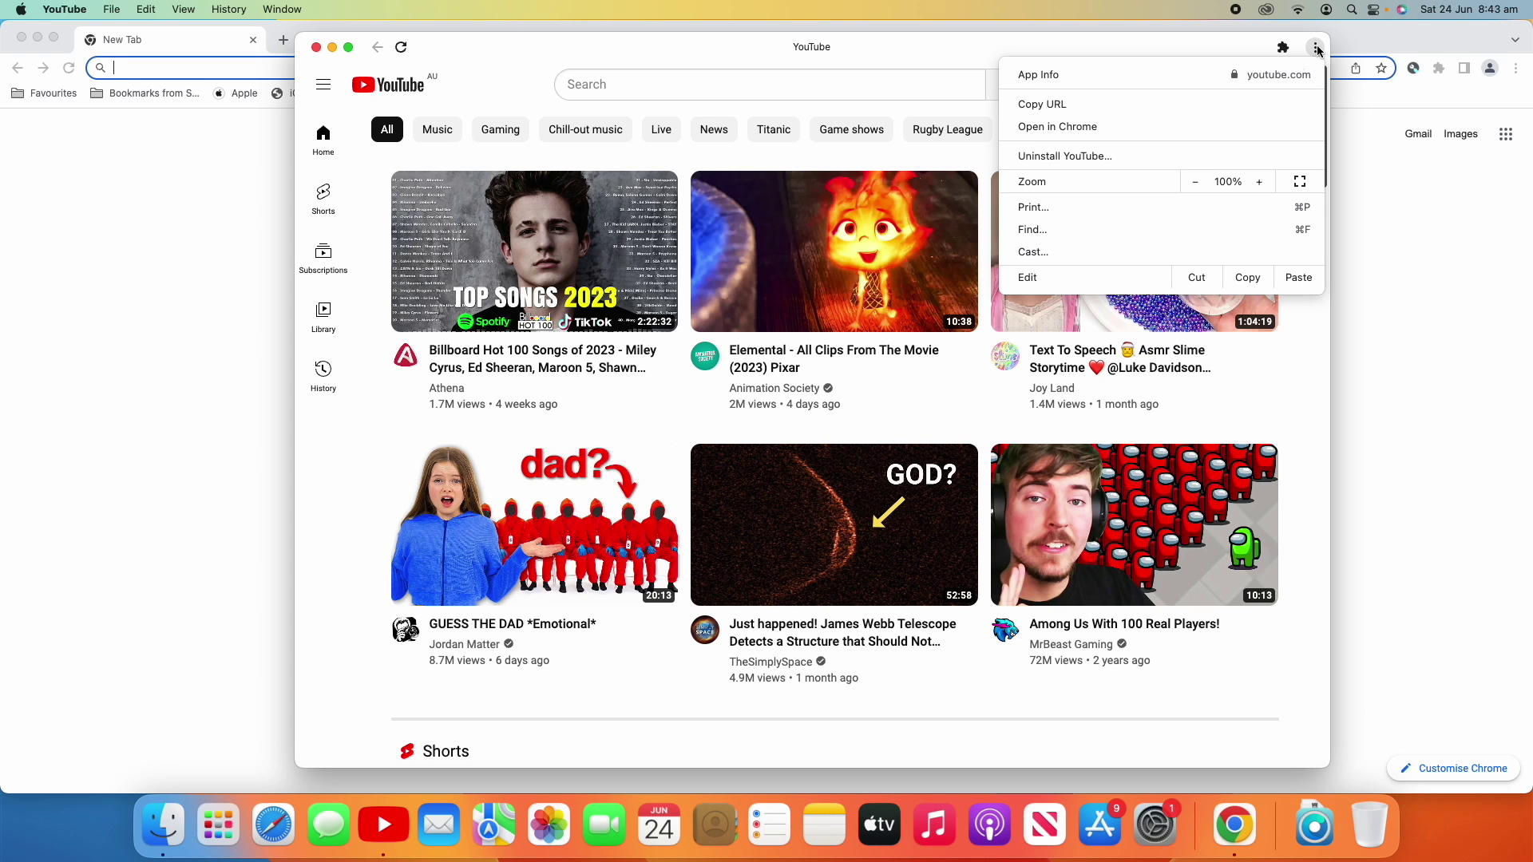
click(1117, 128)
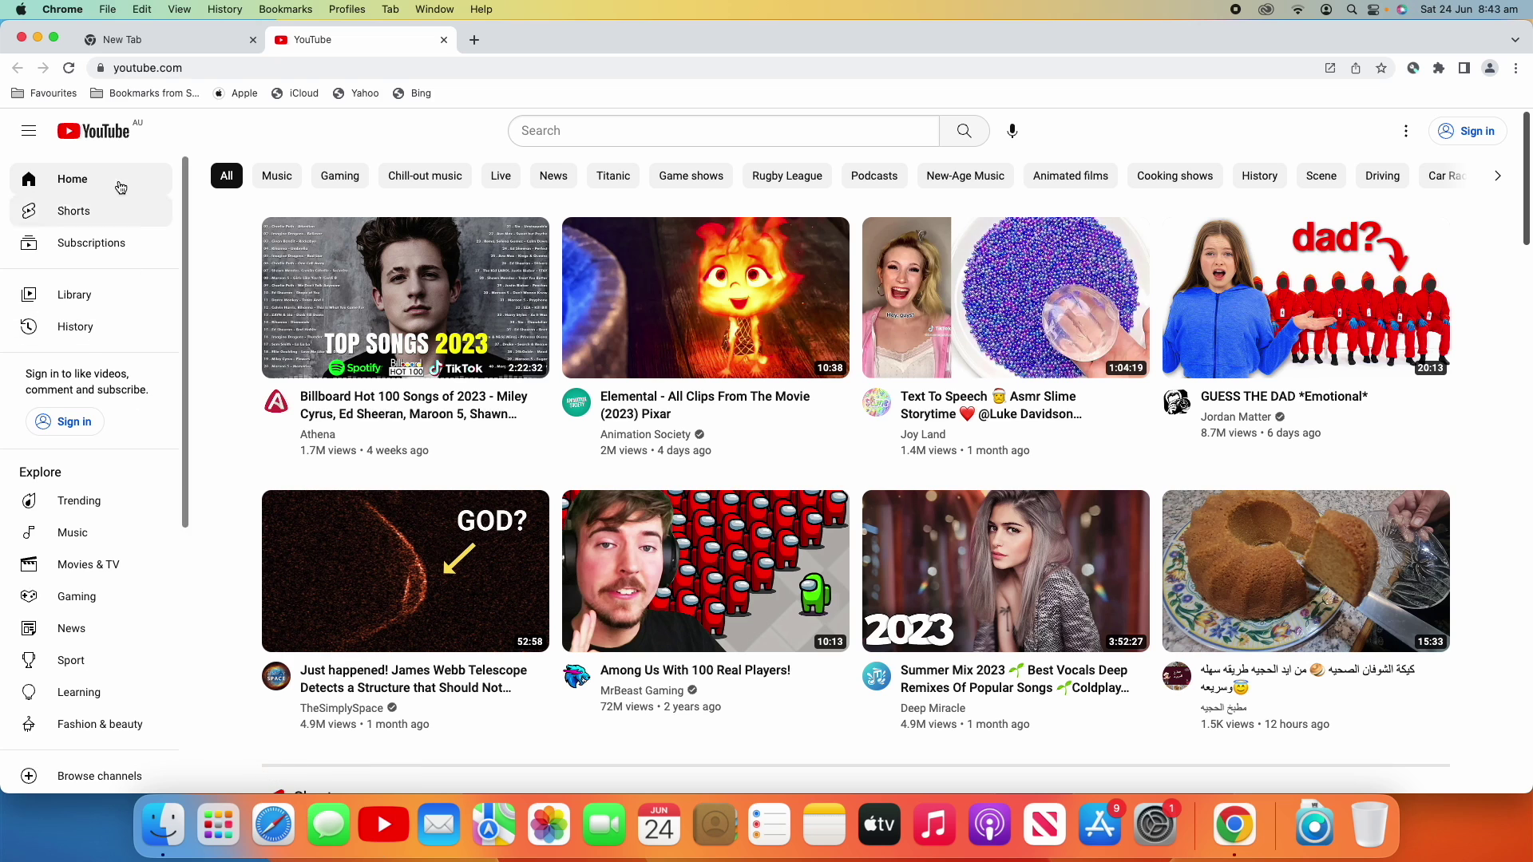
key(super+w)
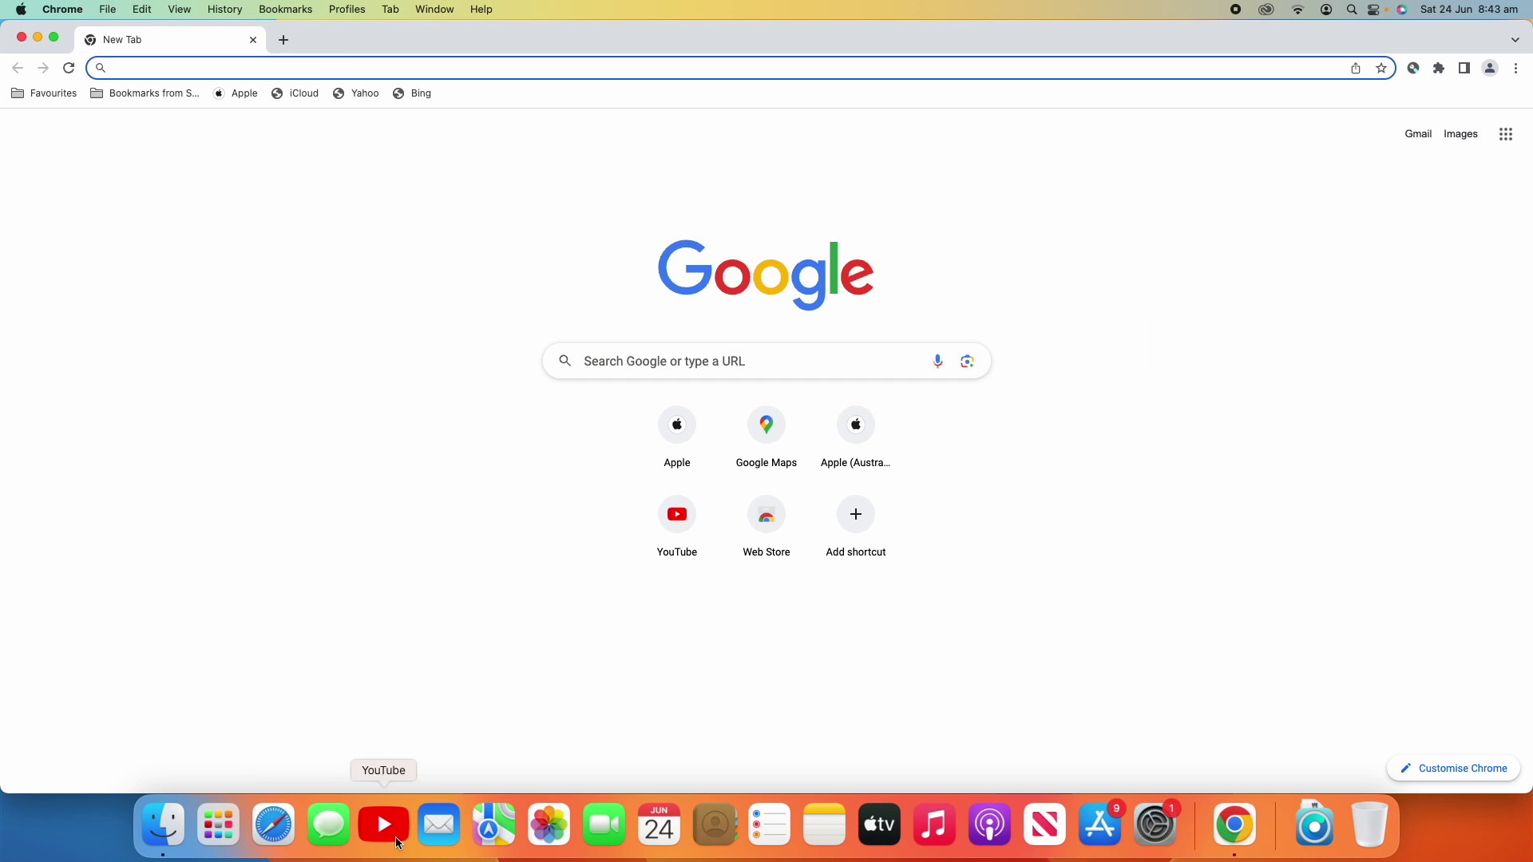
Relaunch YouTube from the Dock and uninstall it via the ⋮ menu, confirming Remove.
click(383, 825)
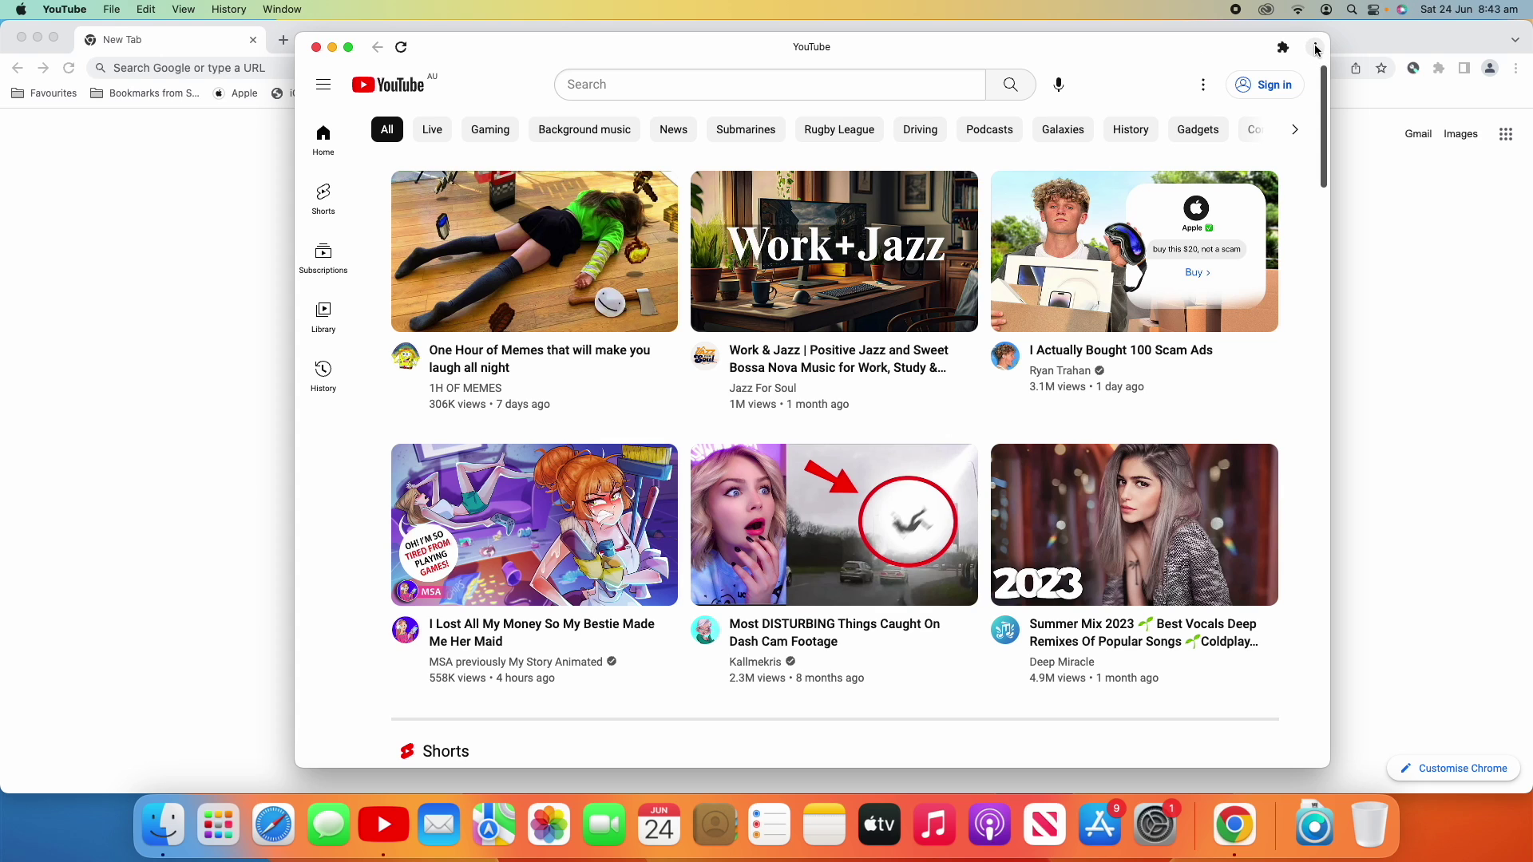
click(1314, 47)
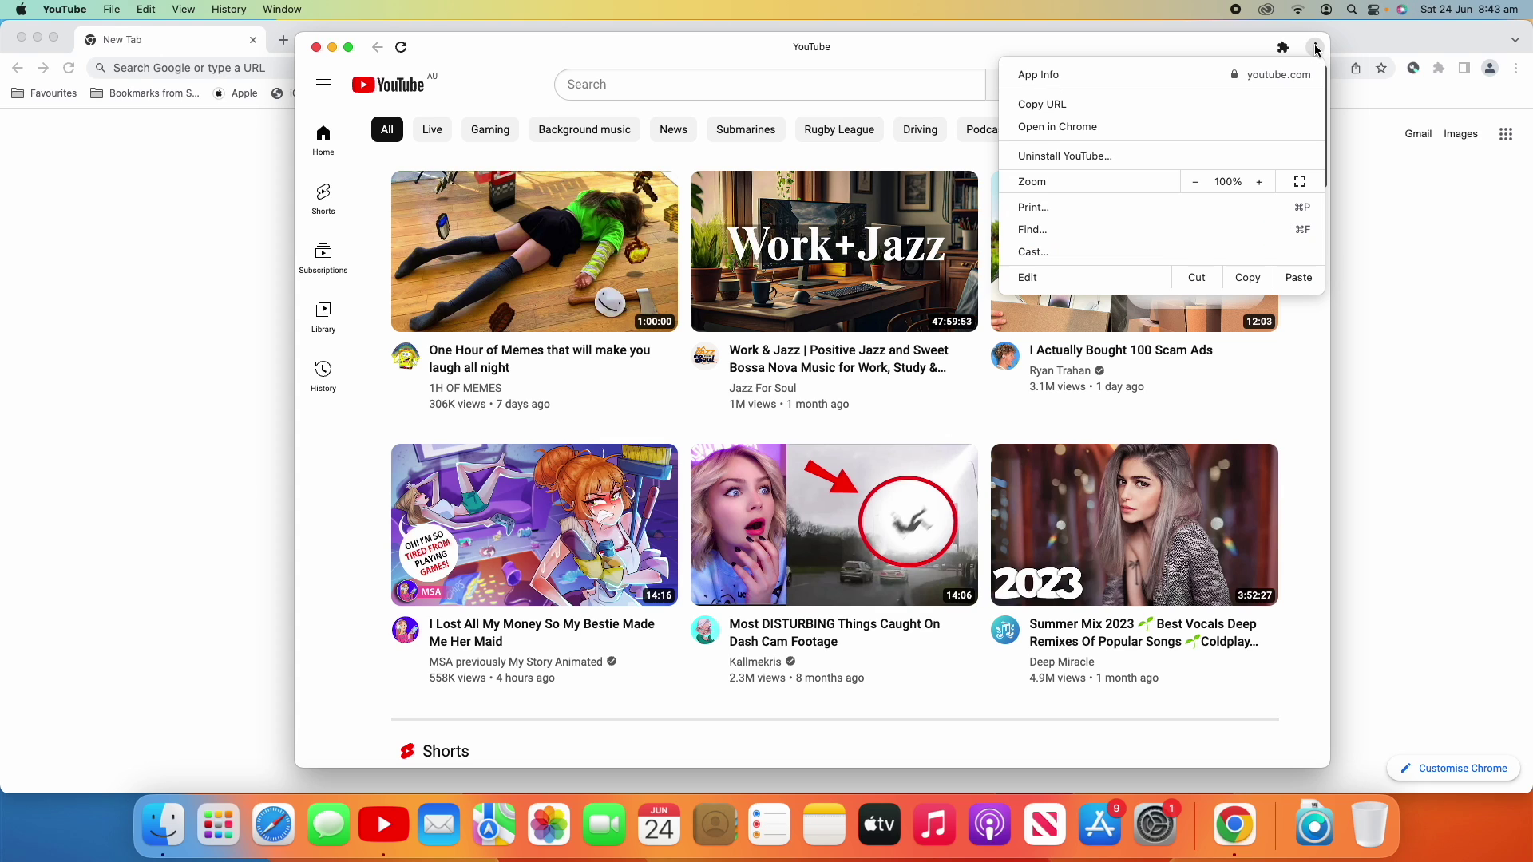
click(1163, 155)
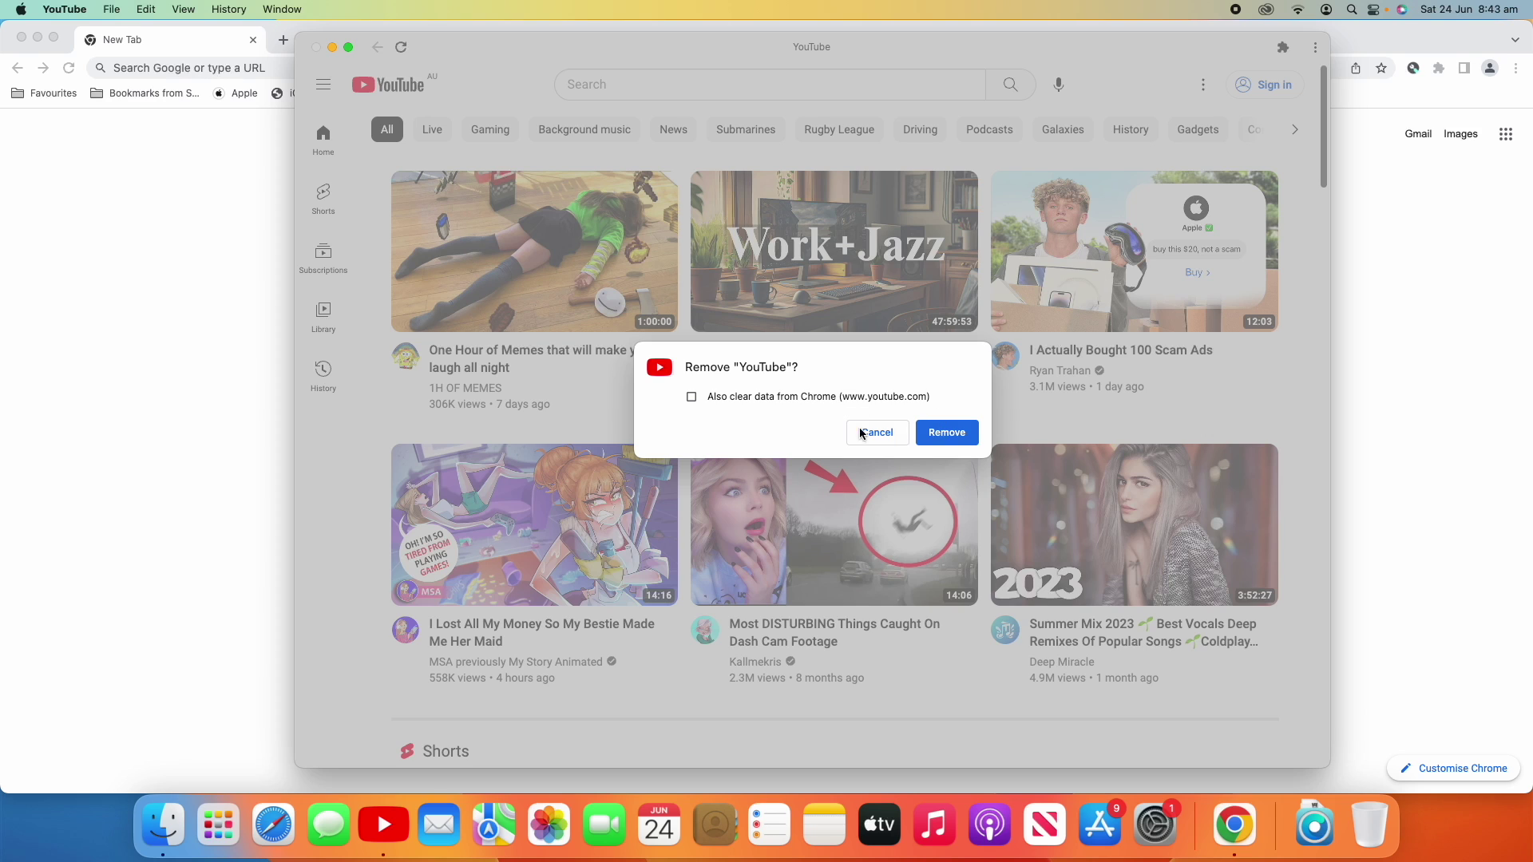
click(940, 440)
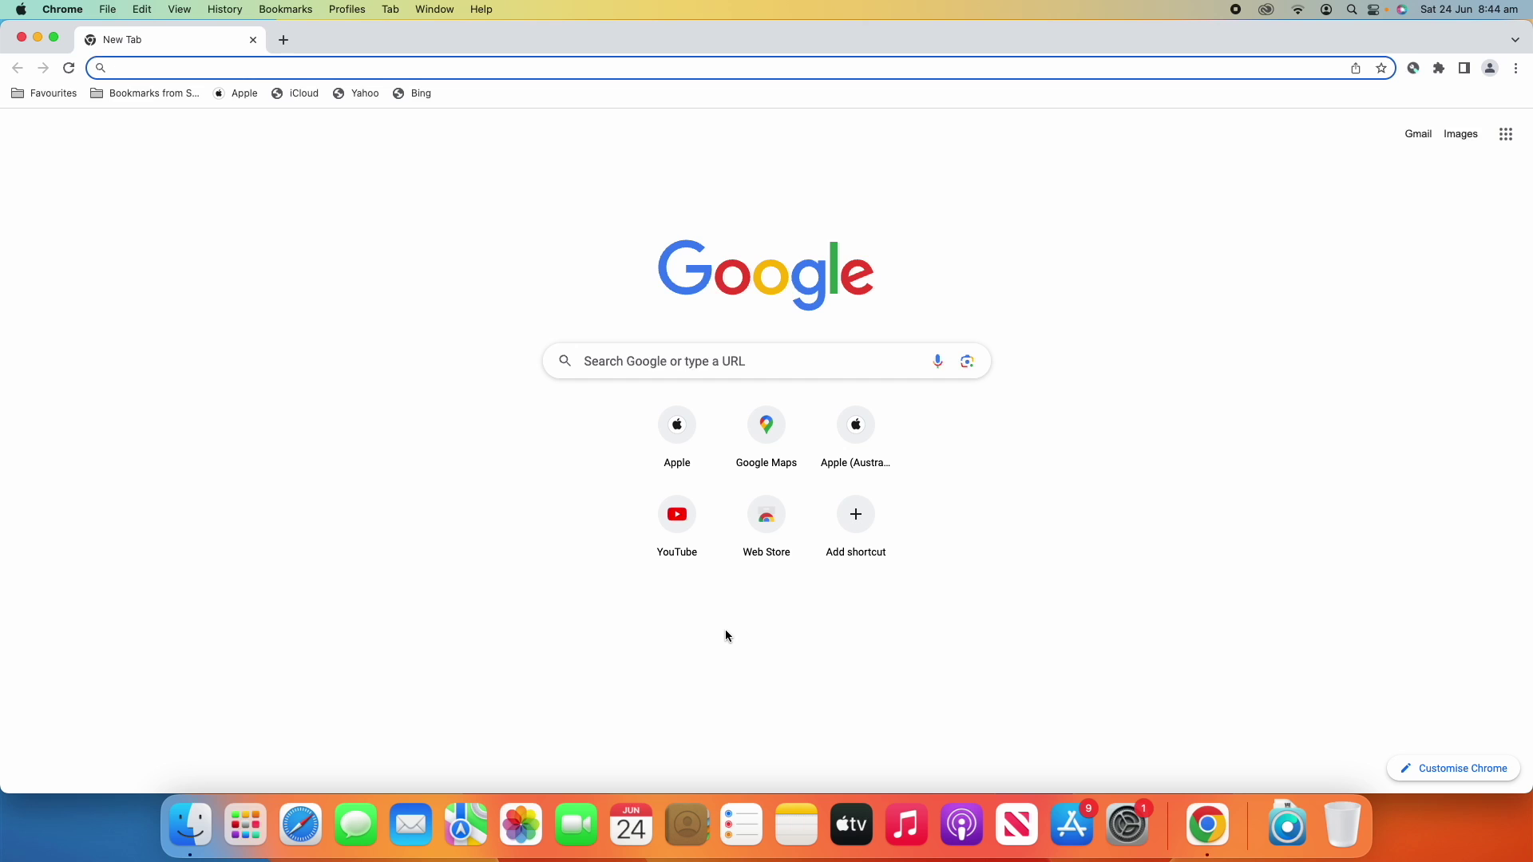
Quit Google Chrome with Cmd+Q.
key(super+q)
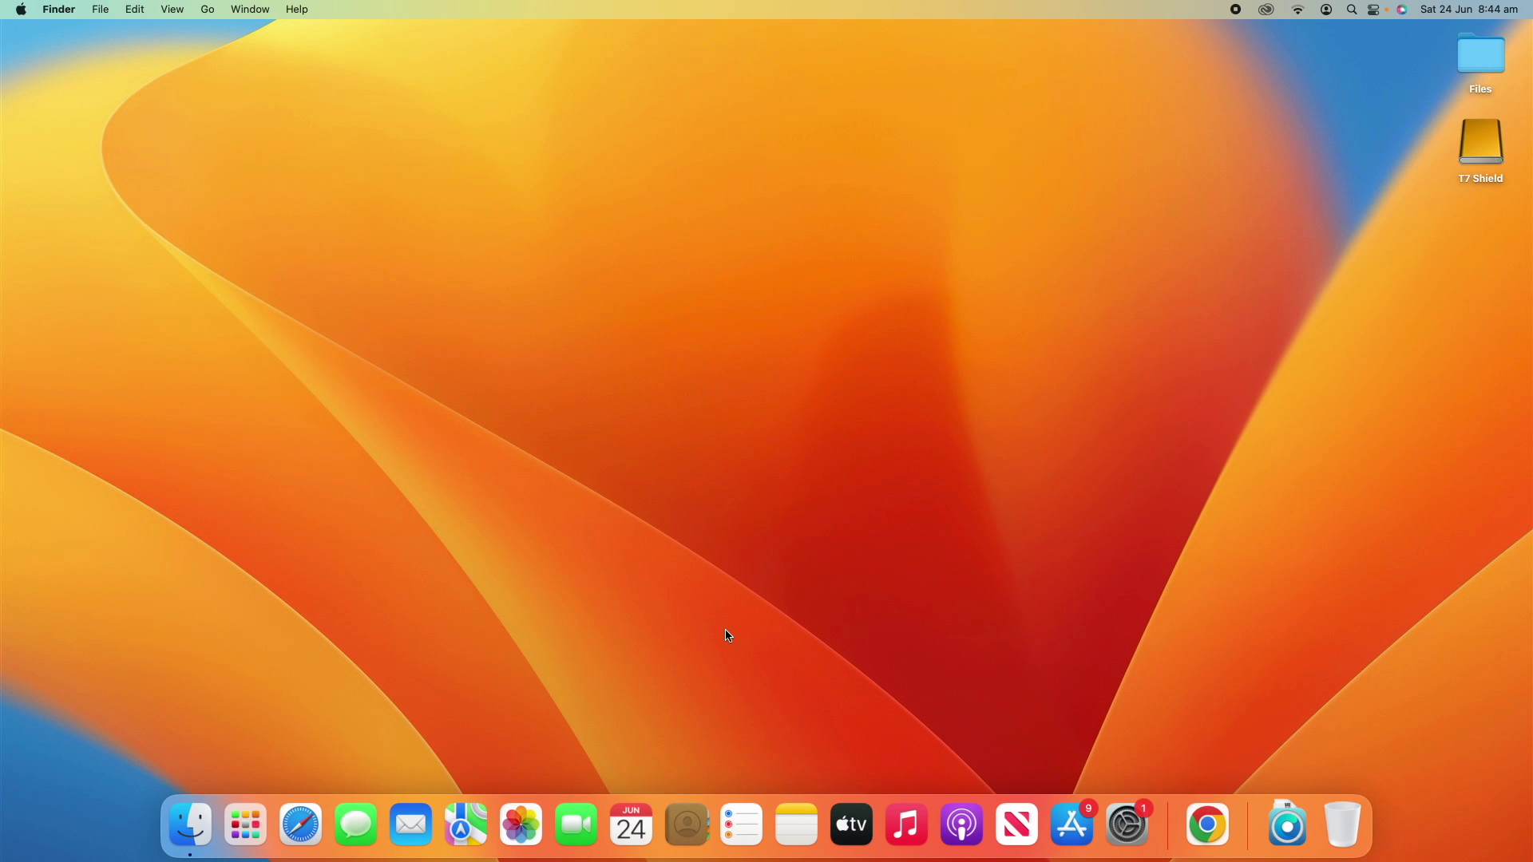